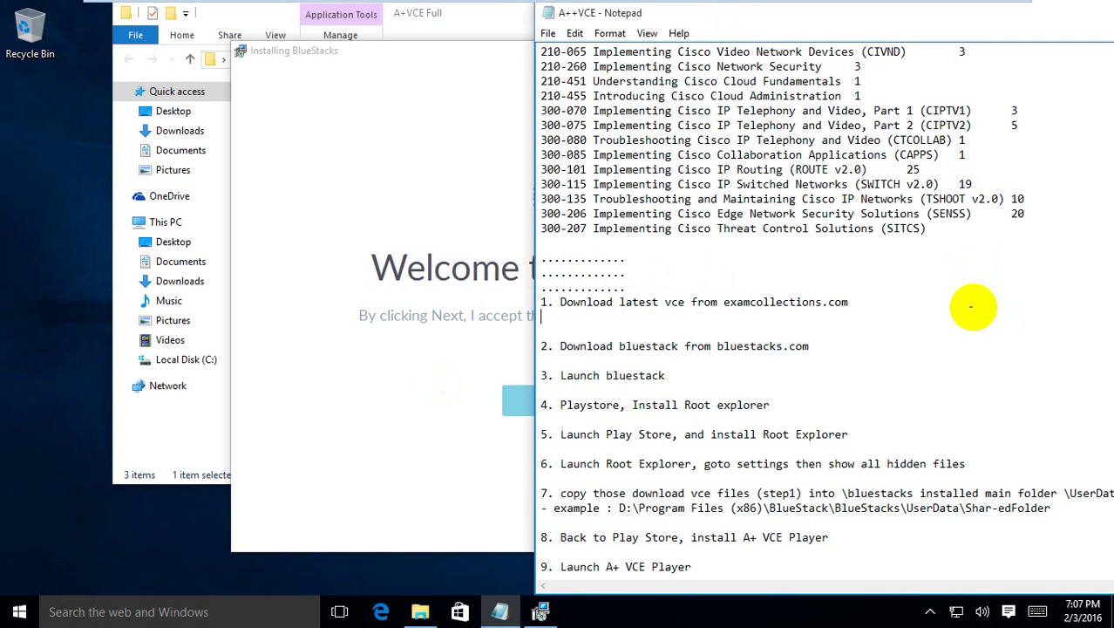
- Review the Cisco exam list and the numbered setup instructions in the A++VCE notes
scroll(811, 375, "up", 3)
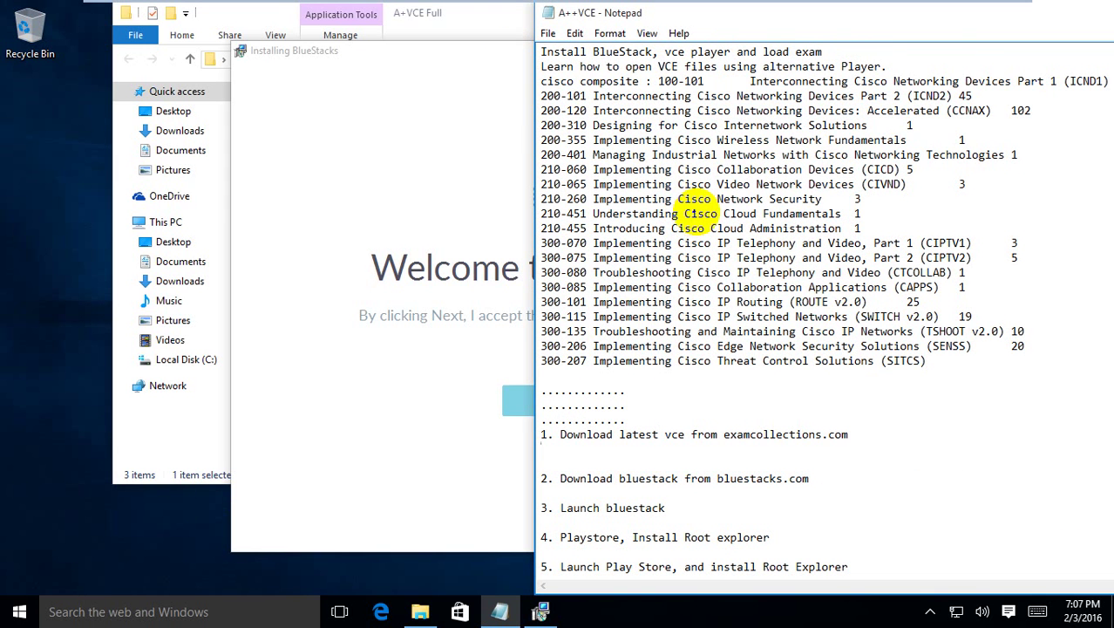
left_click(650, 422)
left_click(542, 391, "shift")
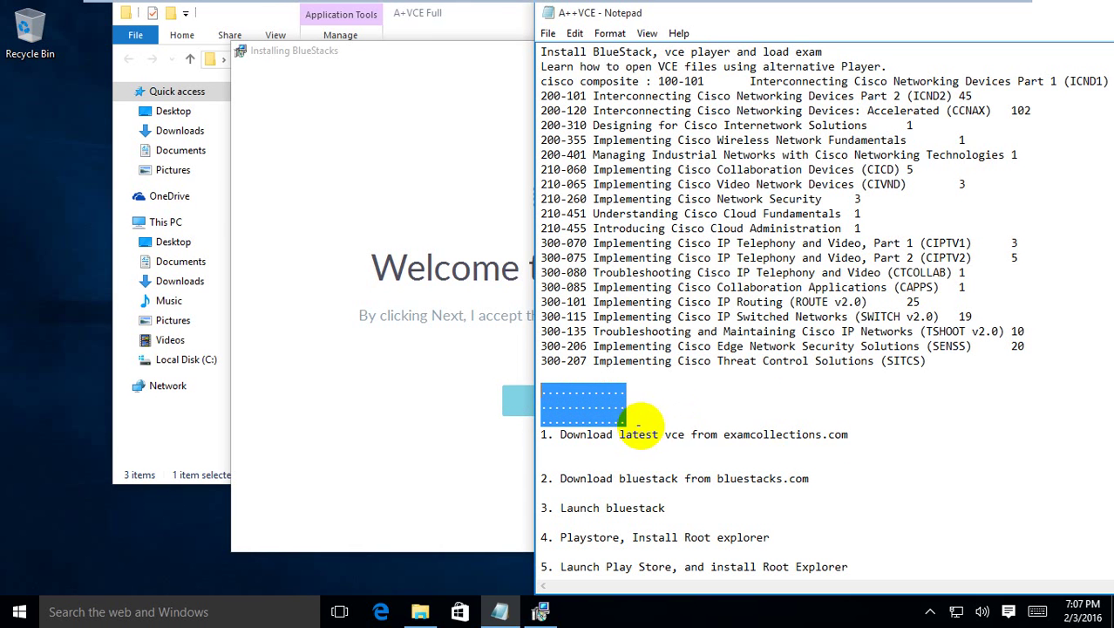
scroll(664, 427, "down", 2)
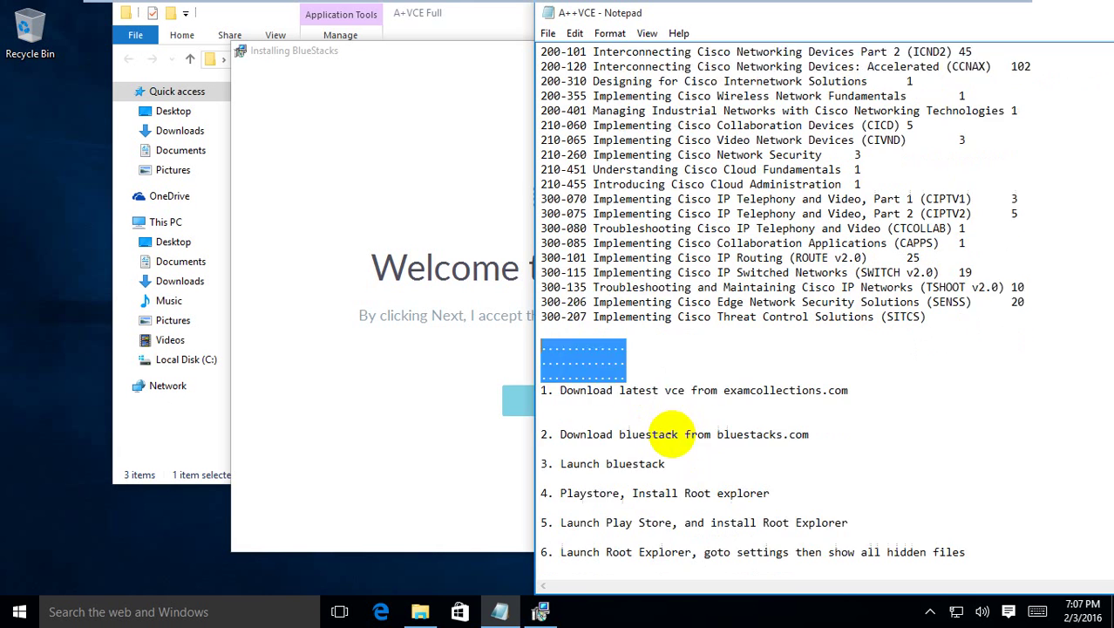
scroll(756, 382, "down", 1)
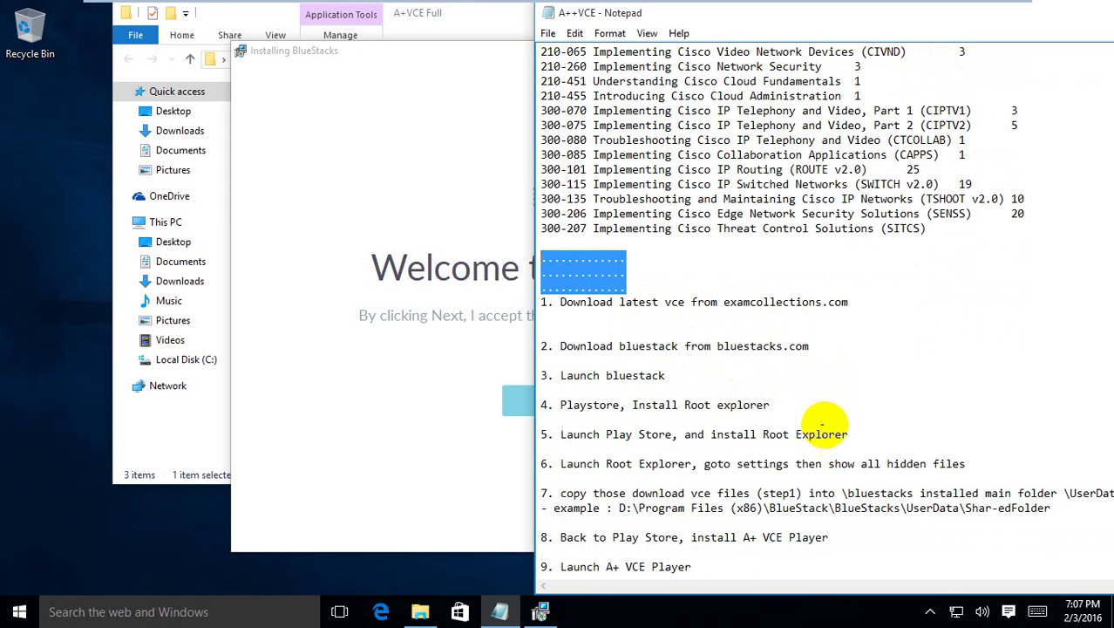
left_click(659, 275)
scroll(689, 297, "up", 2)
scroll(686, 301, "up", 1)
scroll(616, 225, "down", 3)
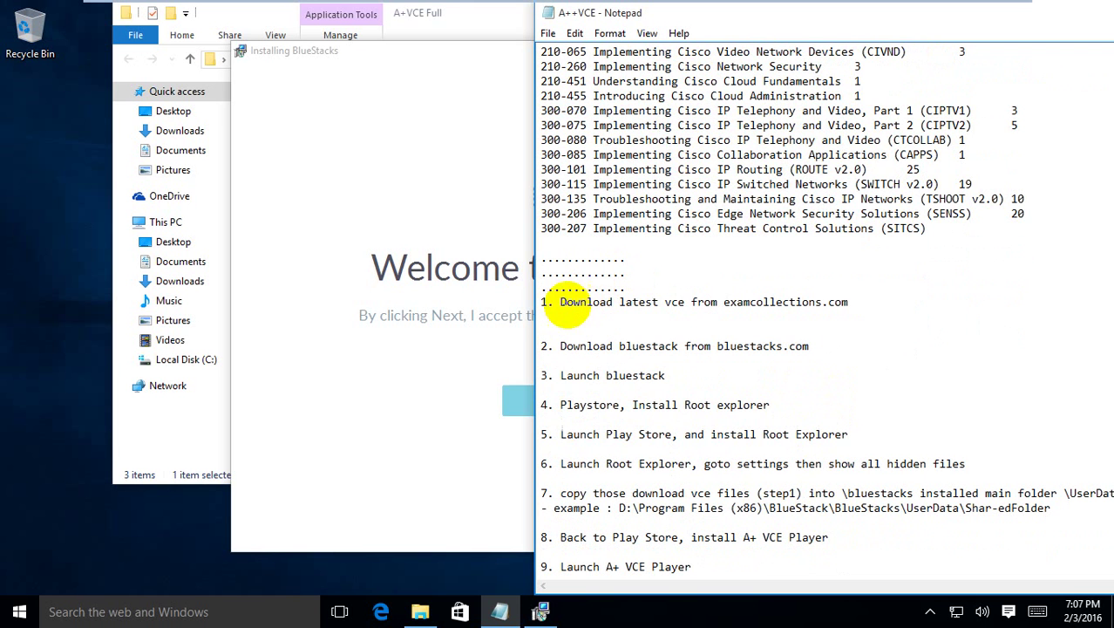
- Go through the numbered setup instructions, highlighting the lines on downloading VCE files and BlueStacks, showing hidden files, copying the files and returning to Play Store
left_click_drag(560, 303, 853, 303)
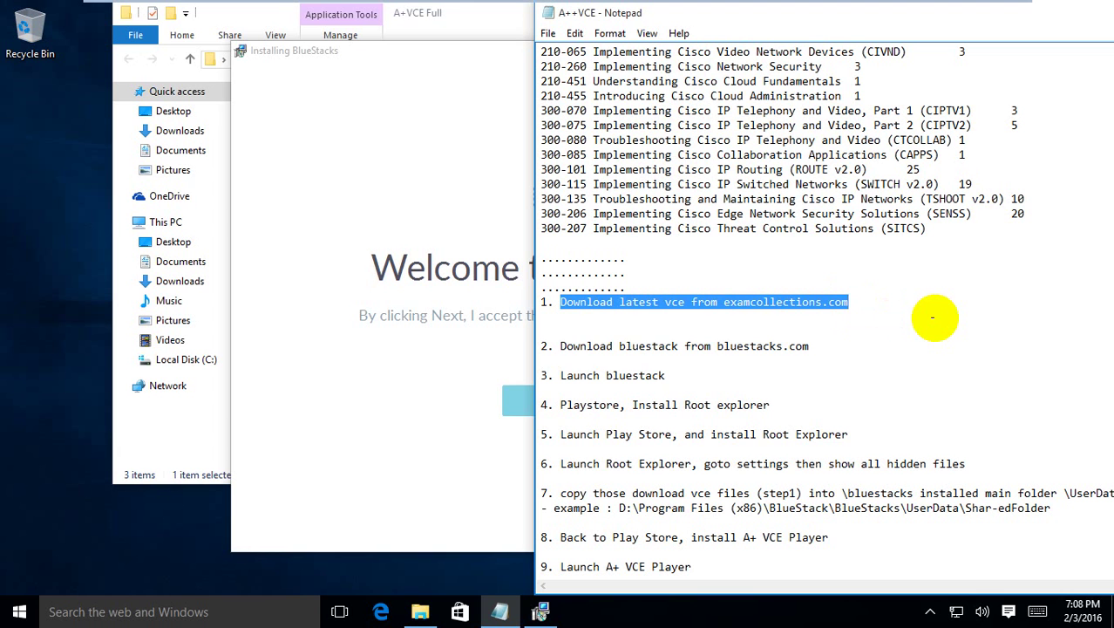
left_click_drag(567, 346, 811, 350)
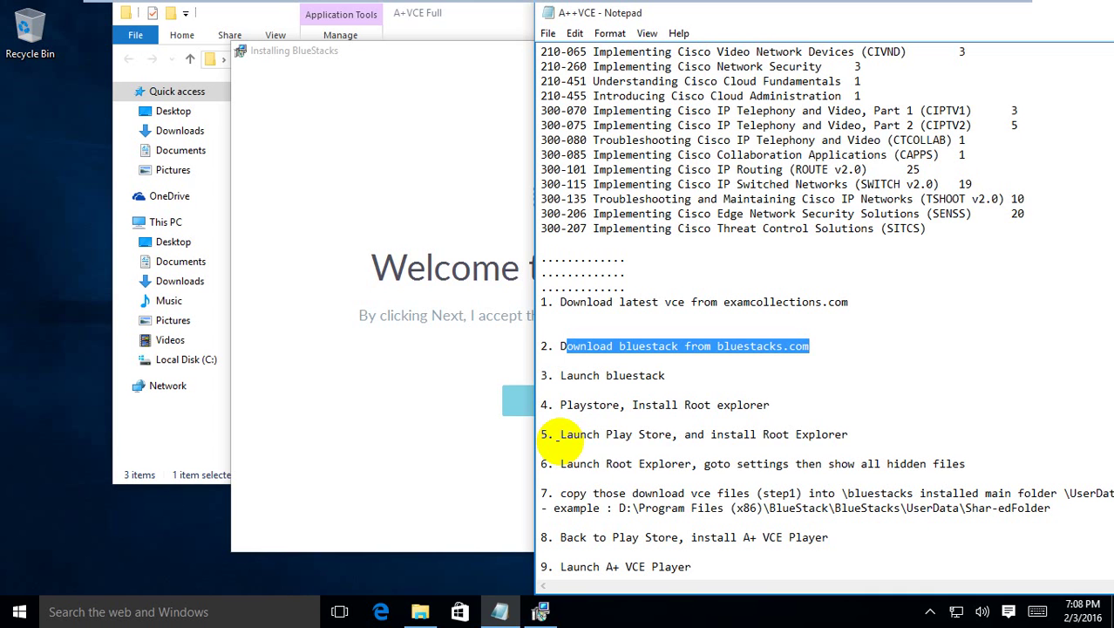
left_click_drag(560, 464, 968, 463)
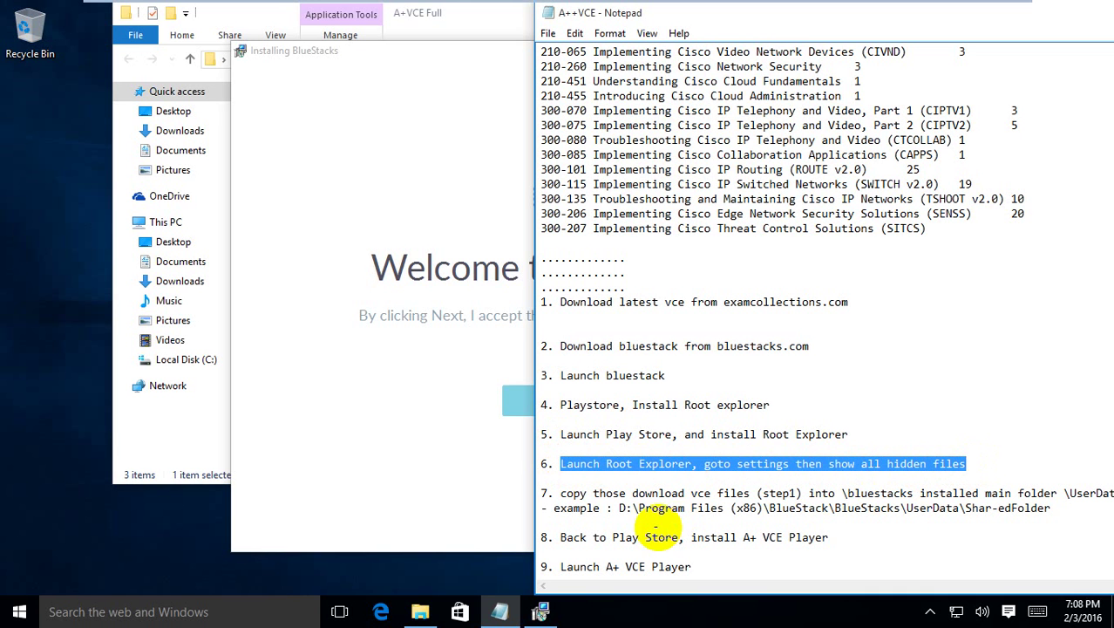
left_click_drag(560, 493, 664, 506)
left_click(664, 506)
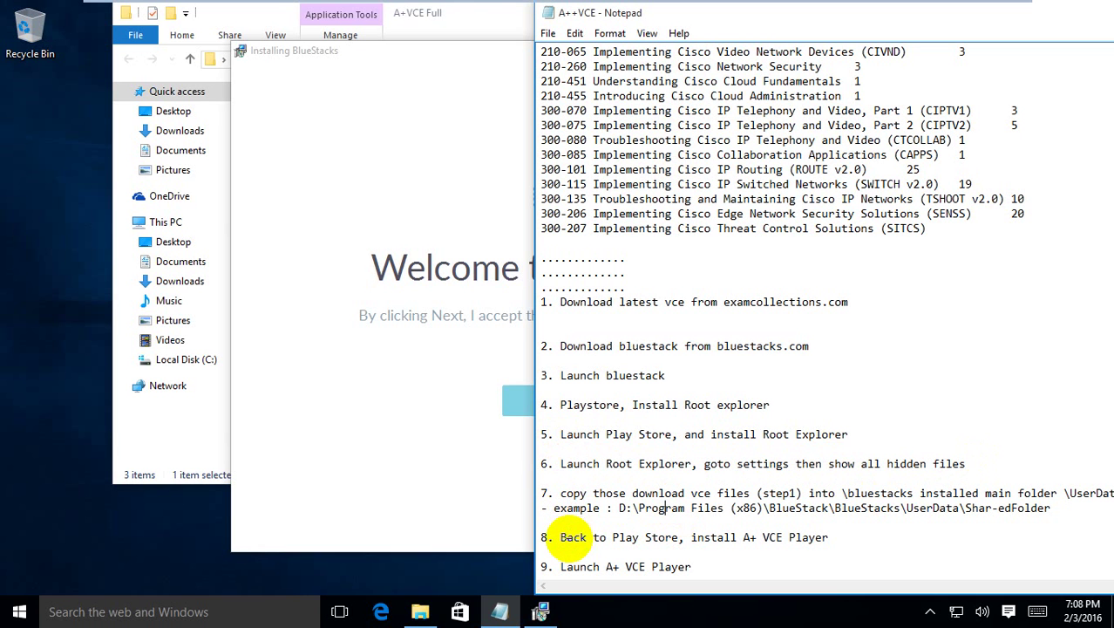
left_click_drag(560, 538, 689, 537)
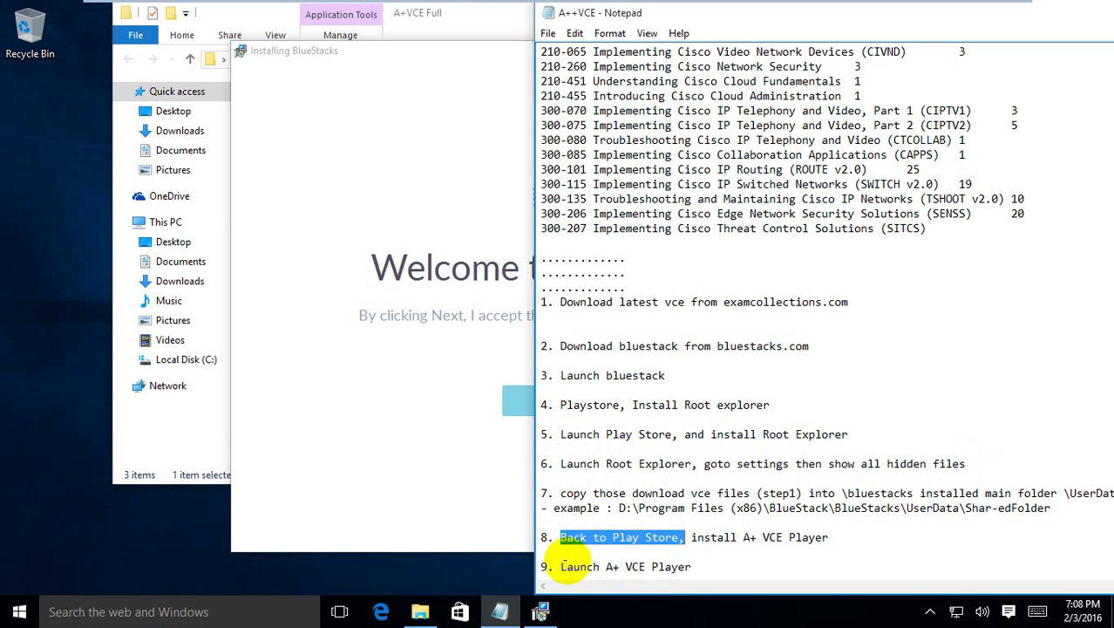
- Examine the three files in the A+VCE Full folder, then minimize the folder to return to the BlueStacks installer
left_click(436, 404)
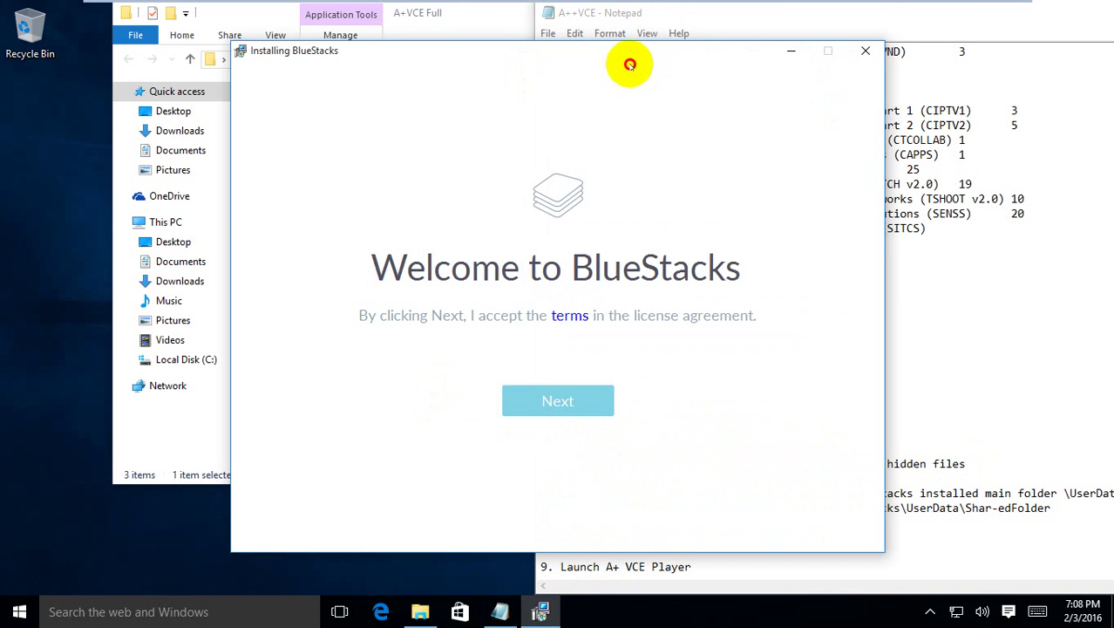
left_click(466, 19)
left_click_drag(434, 293, 484, 111)
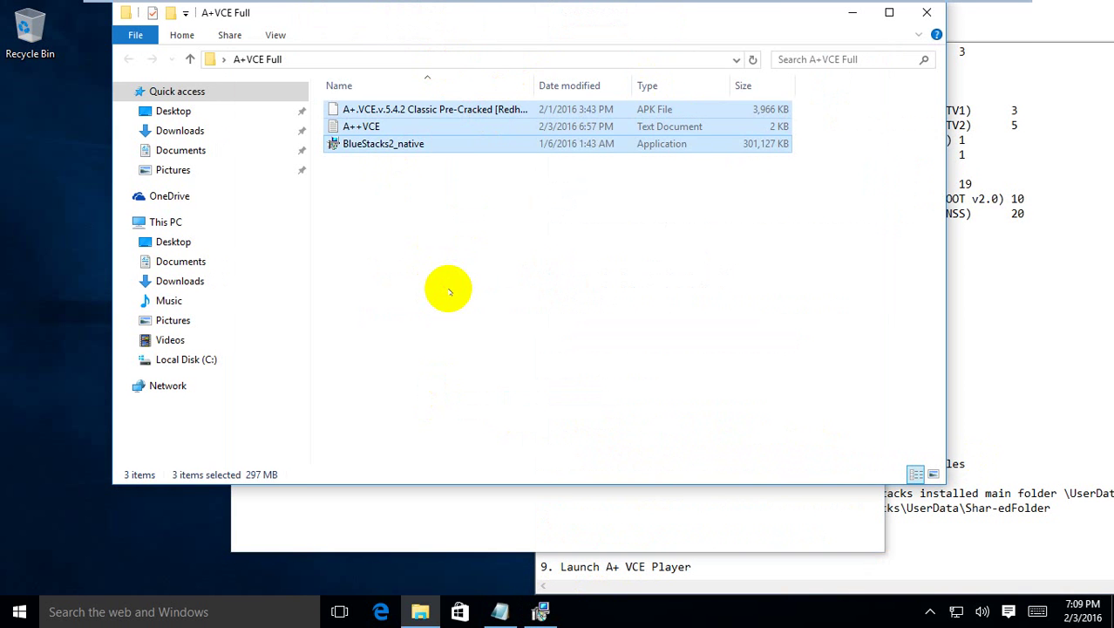
left_click(449, 292)
left_click_drag(445, 289, 488, 105)
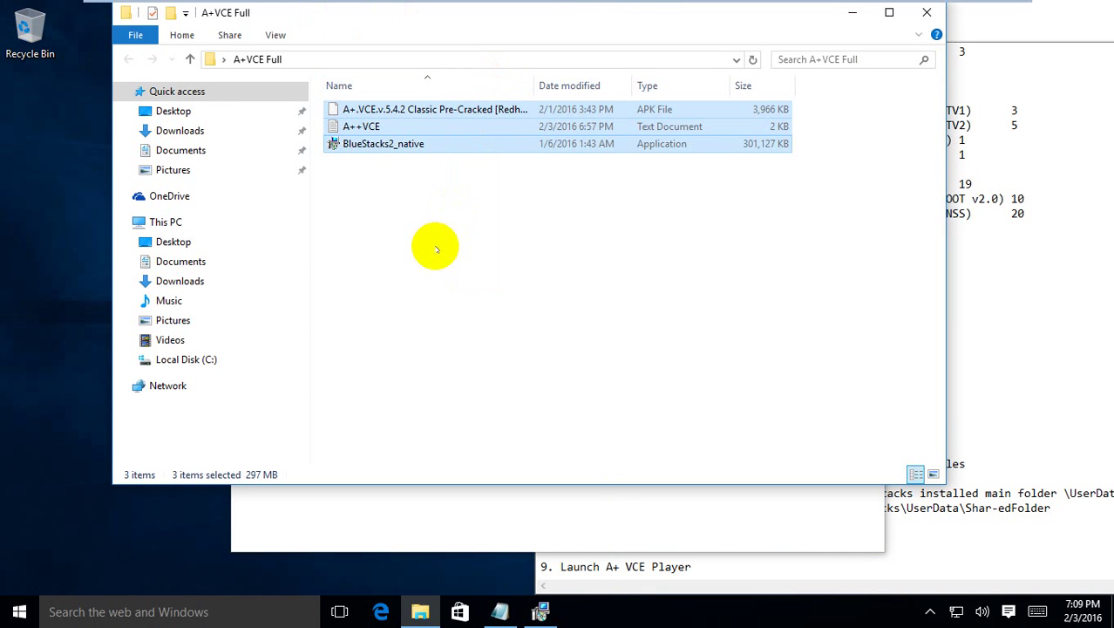
left_click(848, 13)
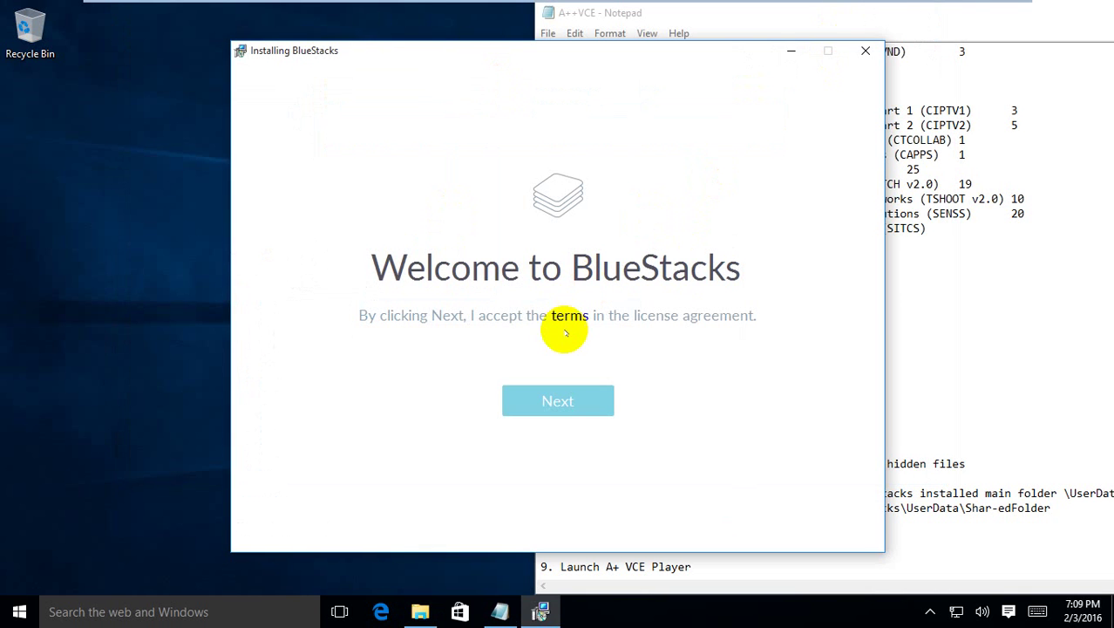
- Install BlueStacks with data location C:\ProgramData, keeping App store access and Application Communications enabled
left_click(552, 402)
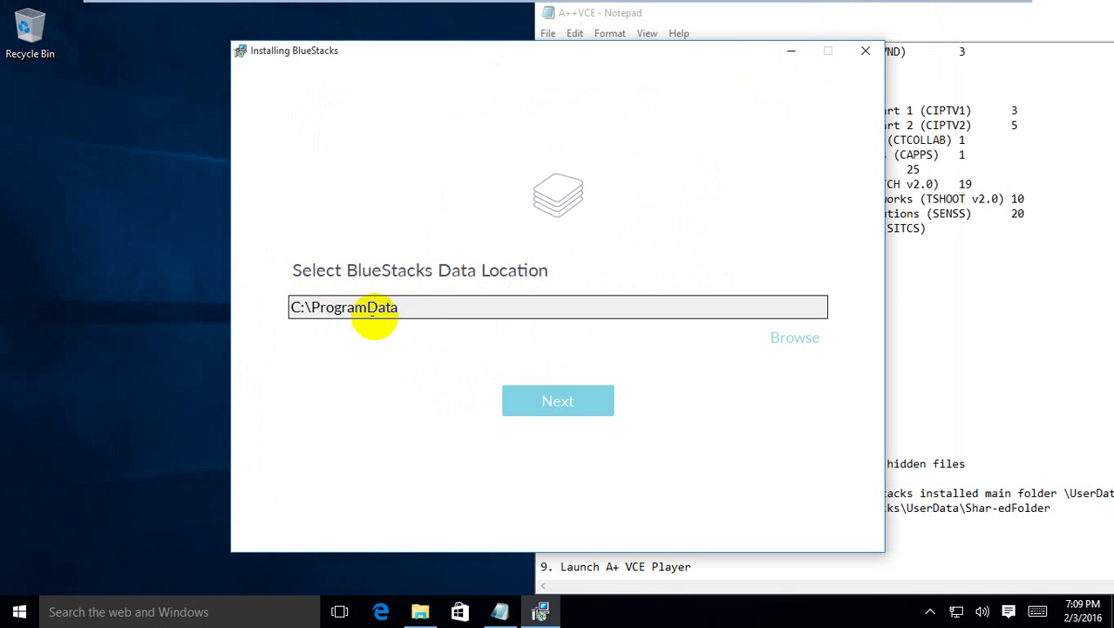
left_click(541, 401)
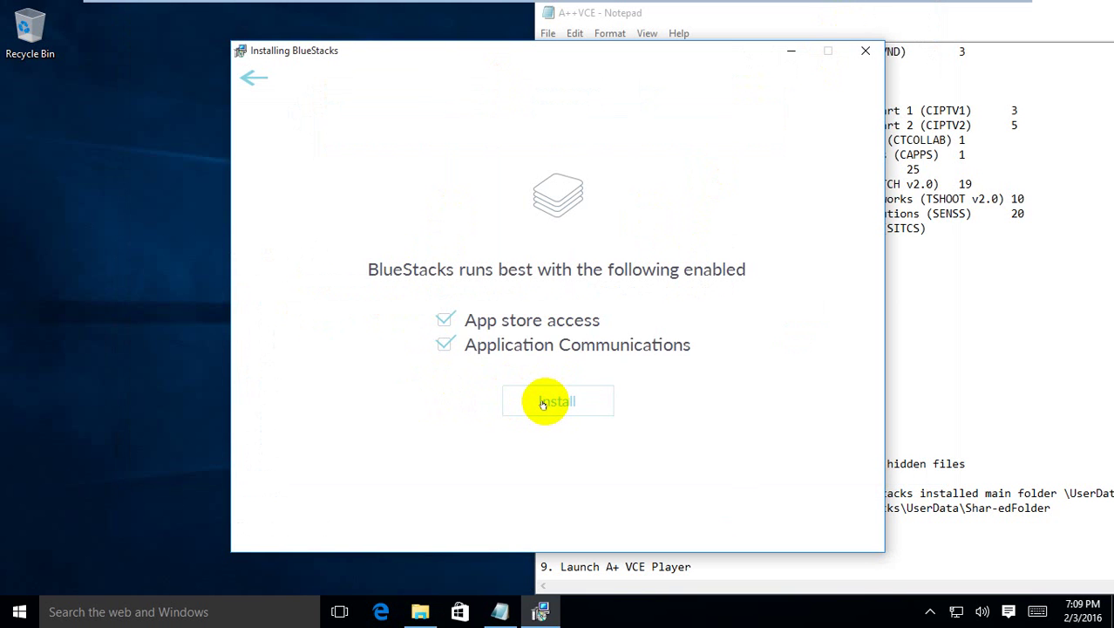
left_click(549, 404)
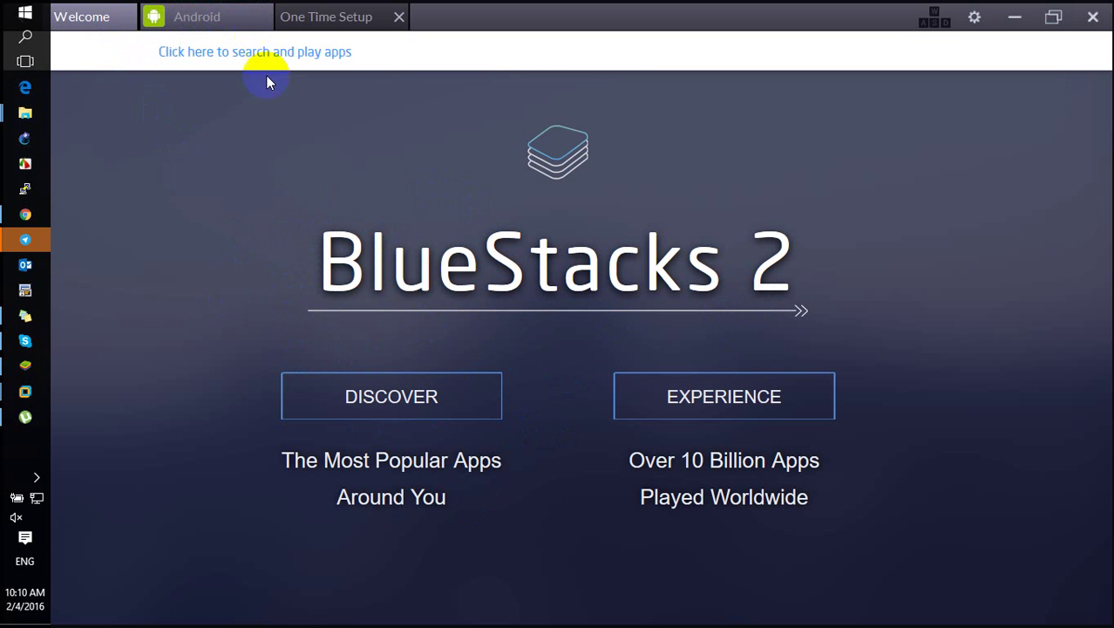
- Minimize BlueStacks, switch to µTorrent and open the folder containing the A+ VCE 5.4.2 Classic download
left_click(1012, 21)
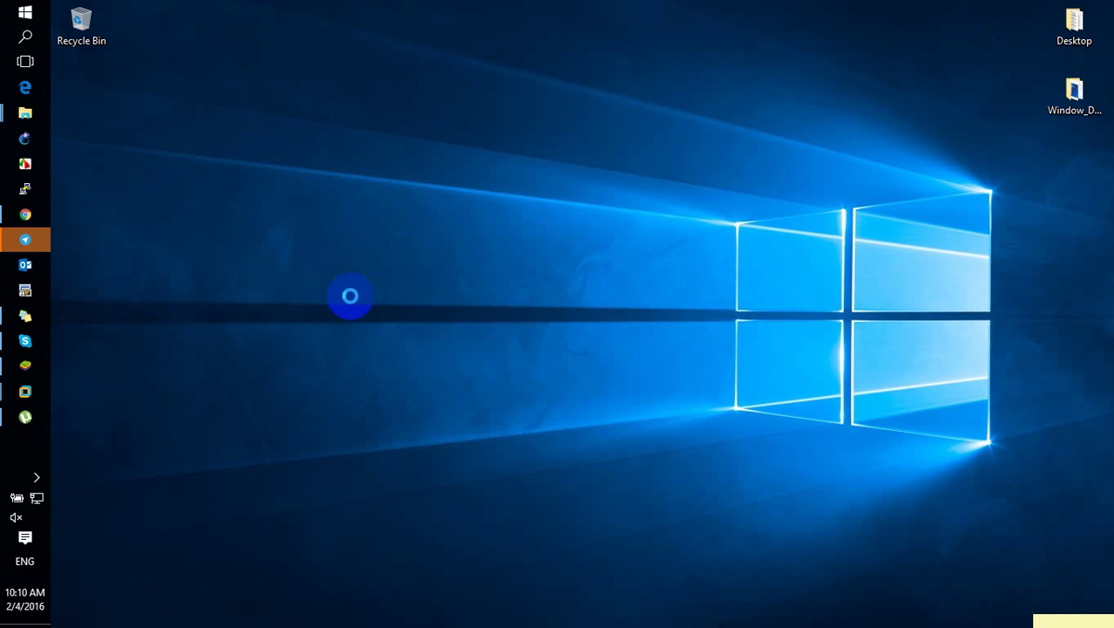
left_click(26, 415)
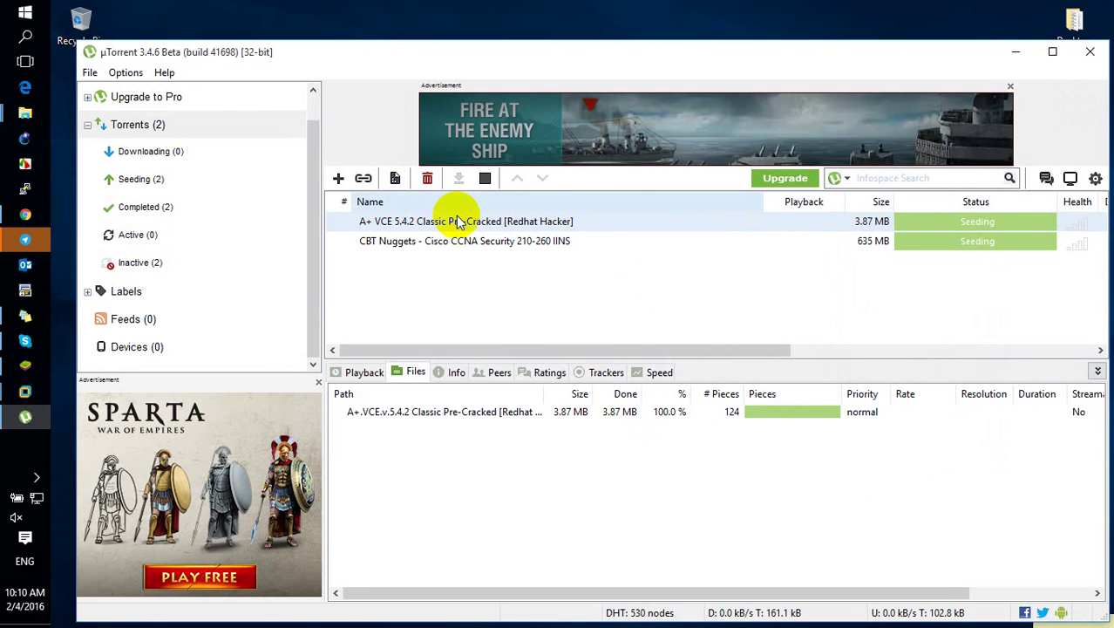
right_click(457, 218)
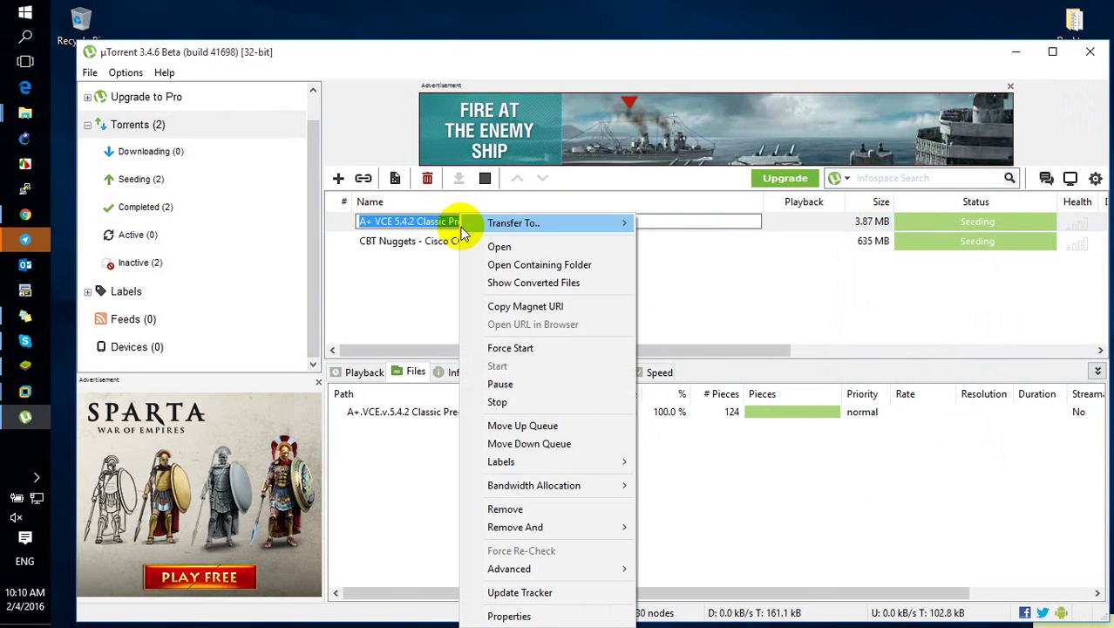
left_click(388, 295)
right_click(432, 219)
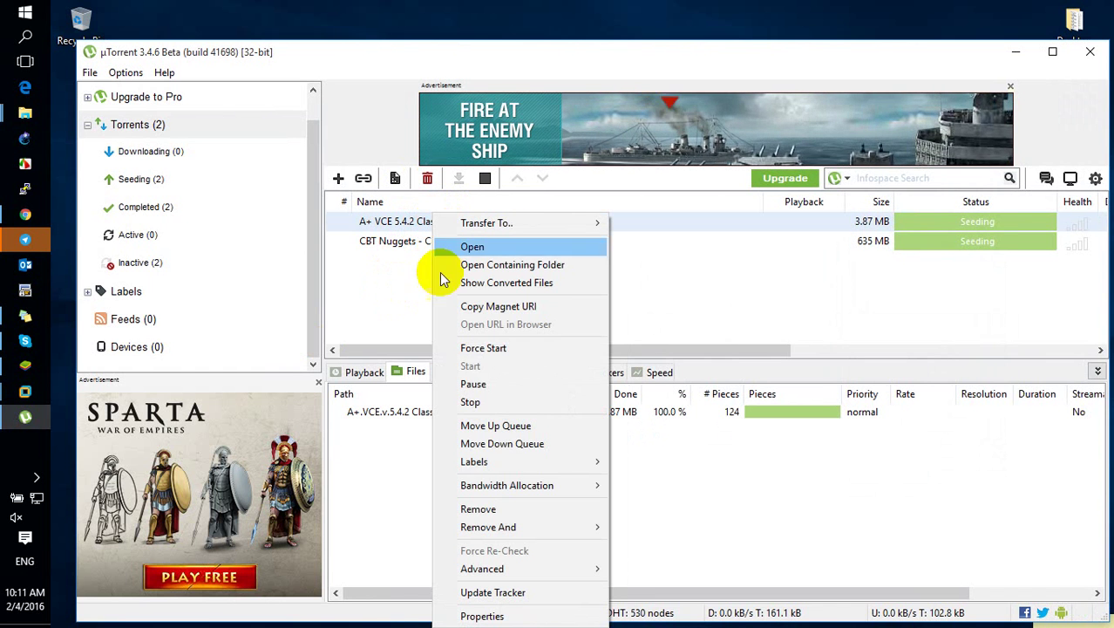
left_click(532, 271)
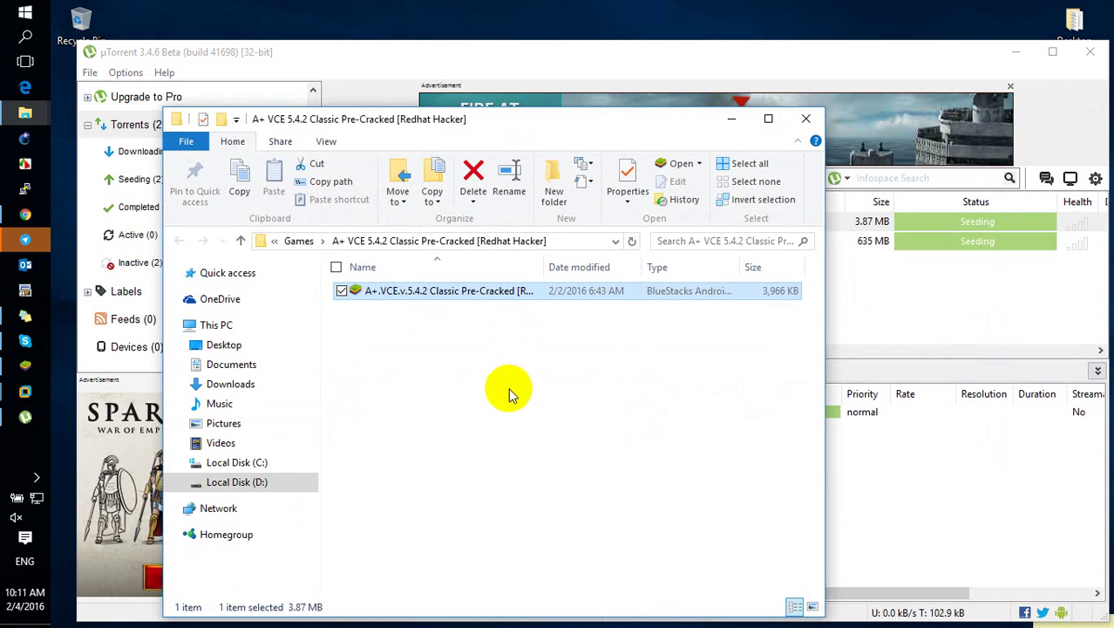
- Install the A+ VCE 5.4.2 Classic APK with the BlueStacks APK Installer, and close the folder and µTorrent windows
left_click(494, 293)
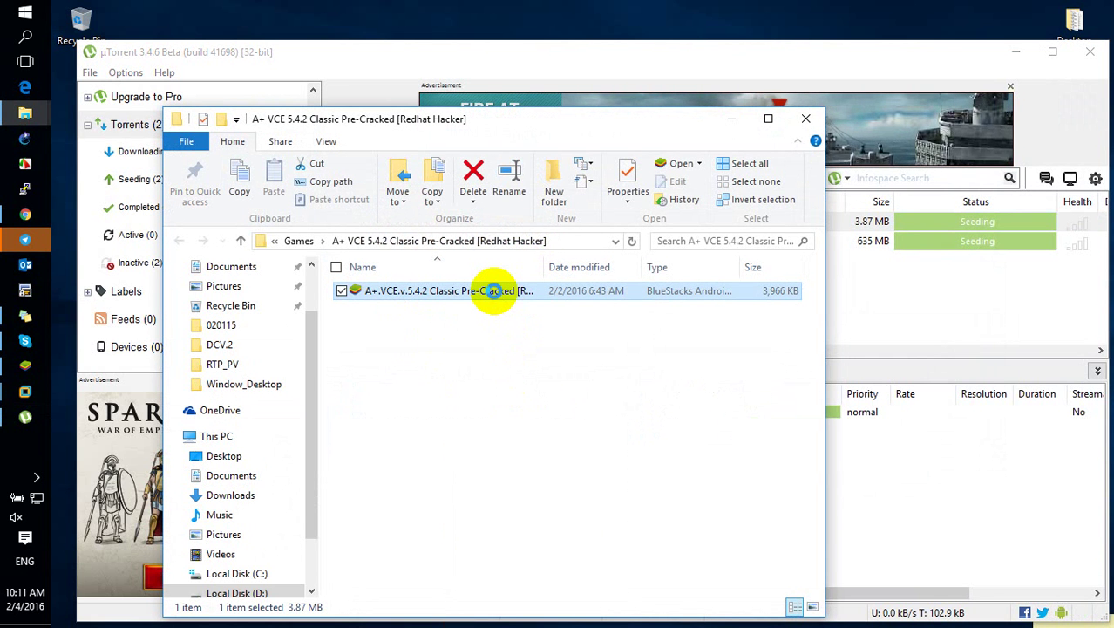
right_click(495, 295)
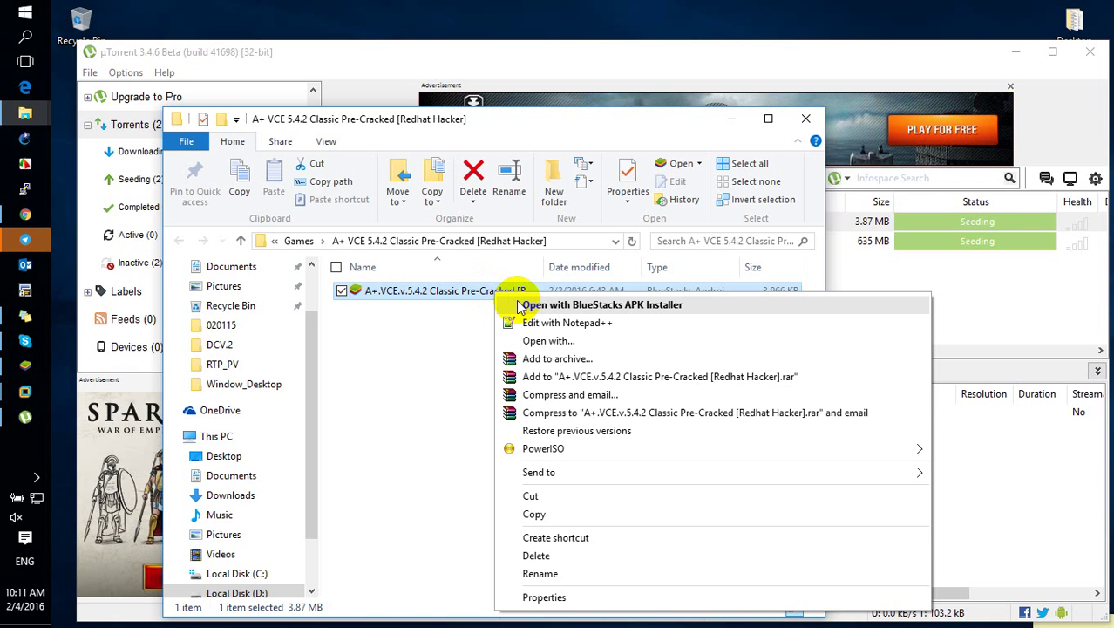
left_click(520, 305)
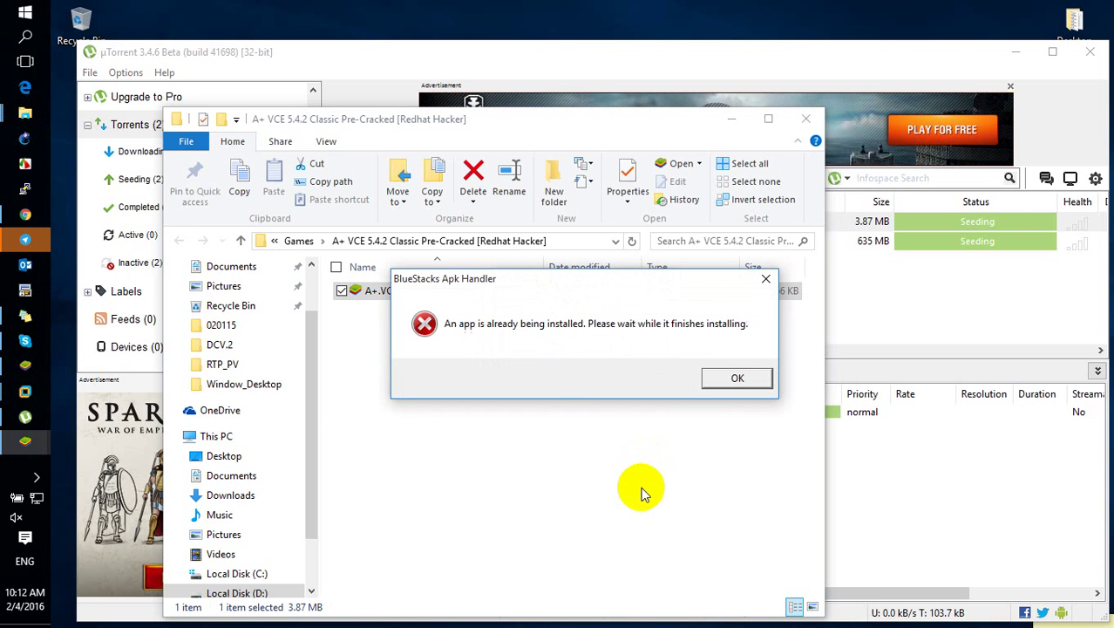
left_click(735, 381)
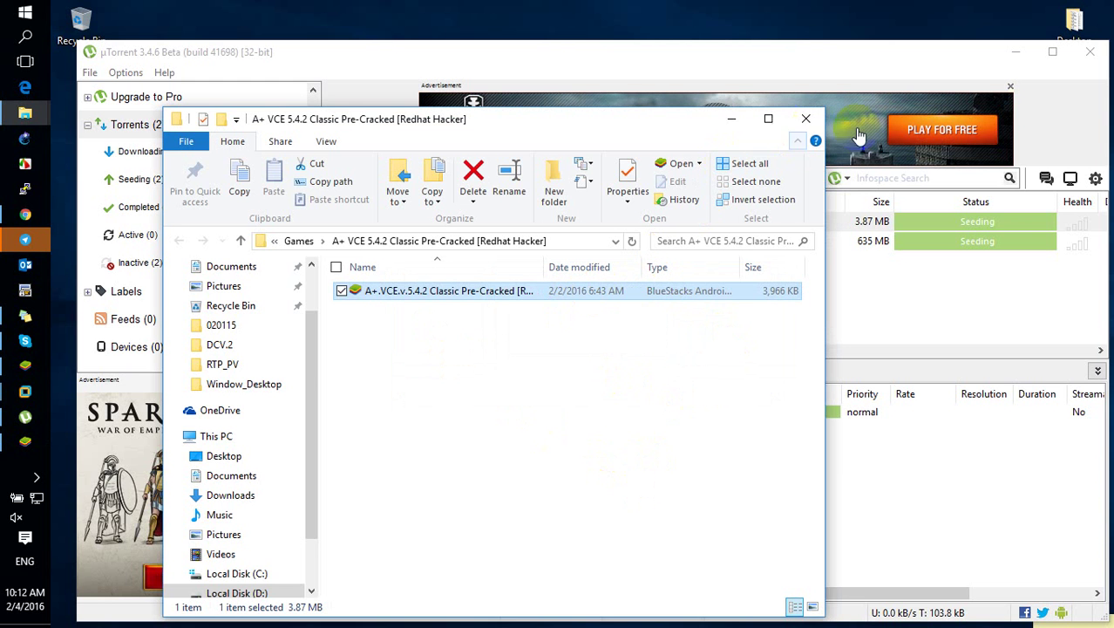
left_click(807, 120)
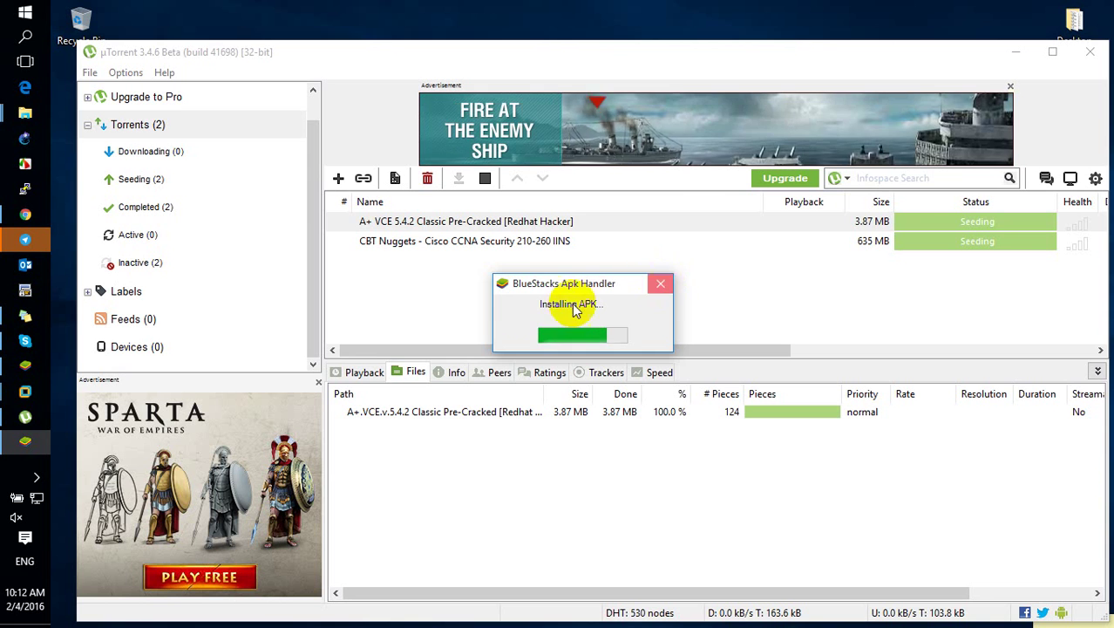
left_click(1089, 54)
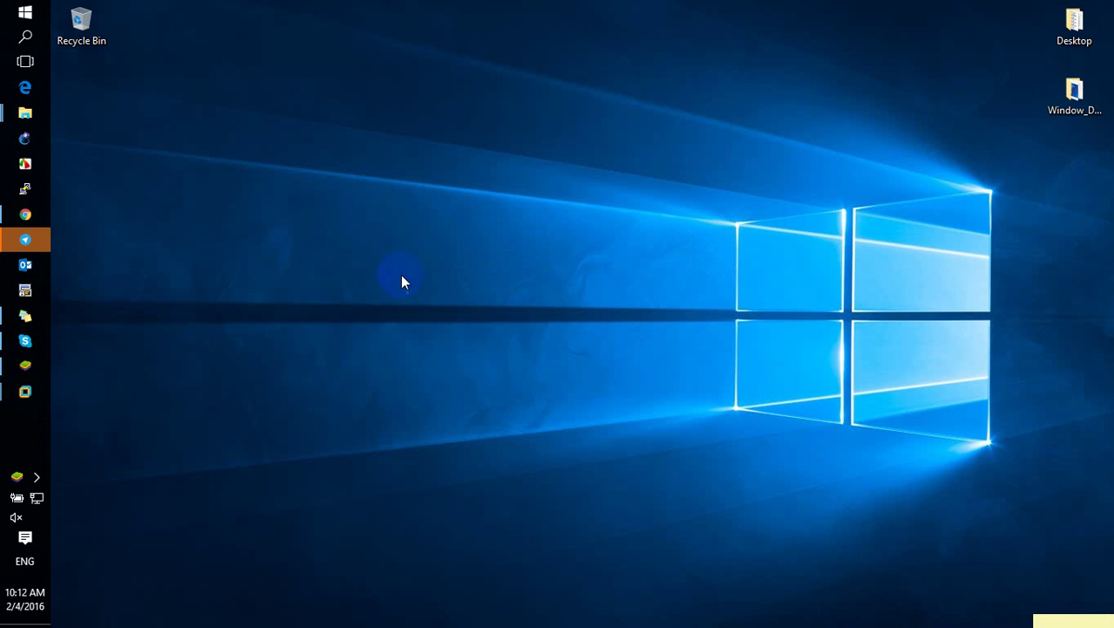
- Switch to BlueStacks and check its Android home screen for the A+ VCE app
left_click(28, 366)
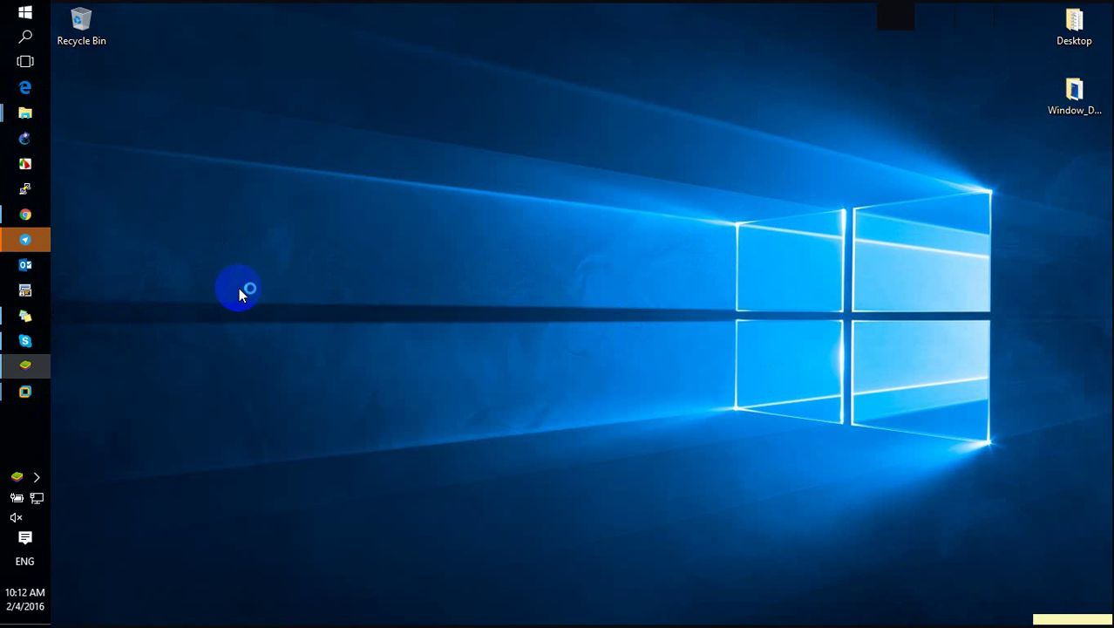
left_click(181, 20)
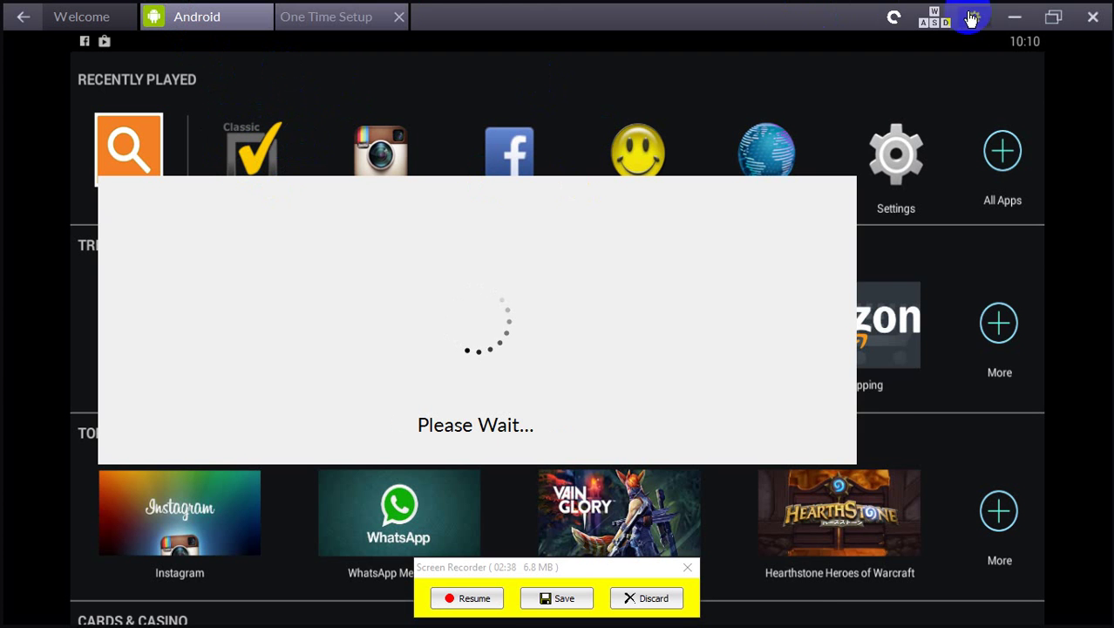
left_click(1014, 16)
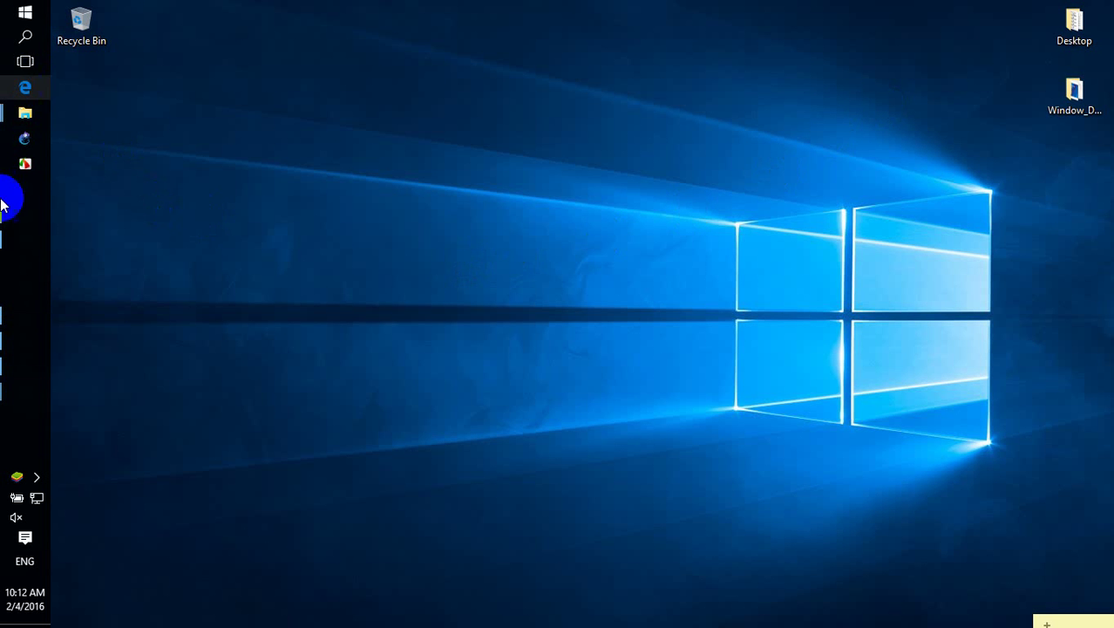
left_click(40, 477)
left_click(367, 142)
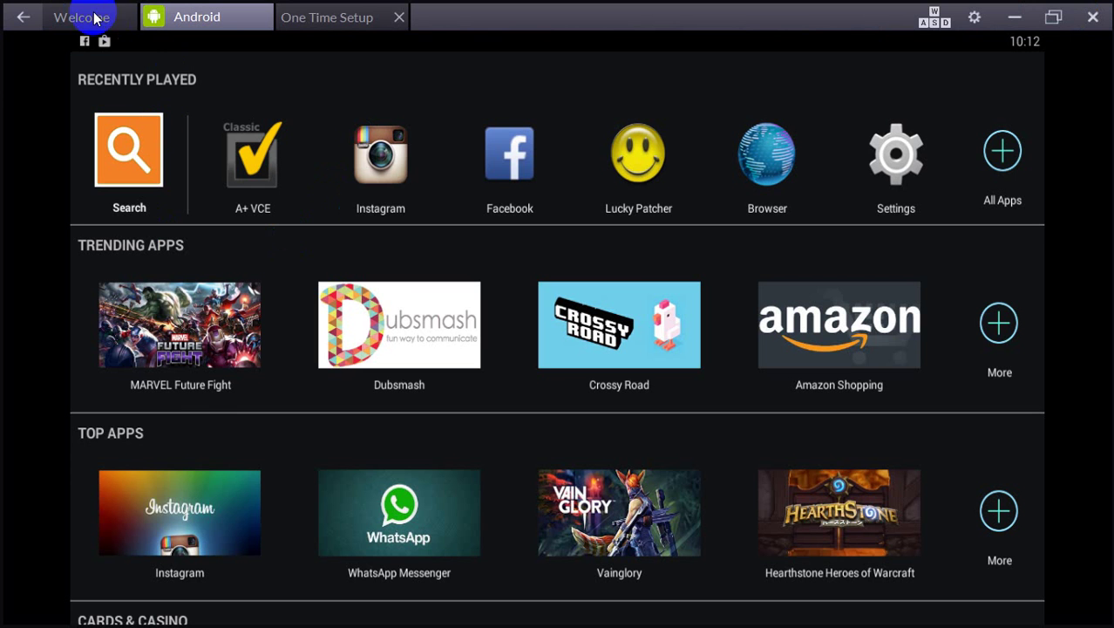
- Minimize BlueStacks and switch to Chrome to show the ExamCollection page listing the top Cisco exams
left_click(1014, 19)
left_click(666, 255)
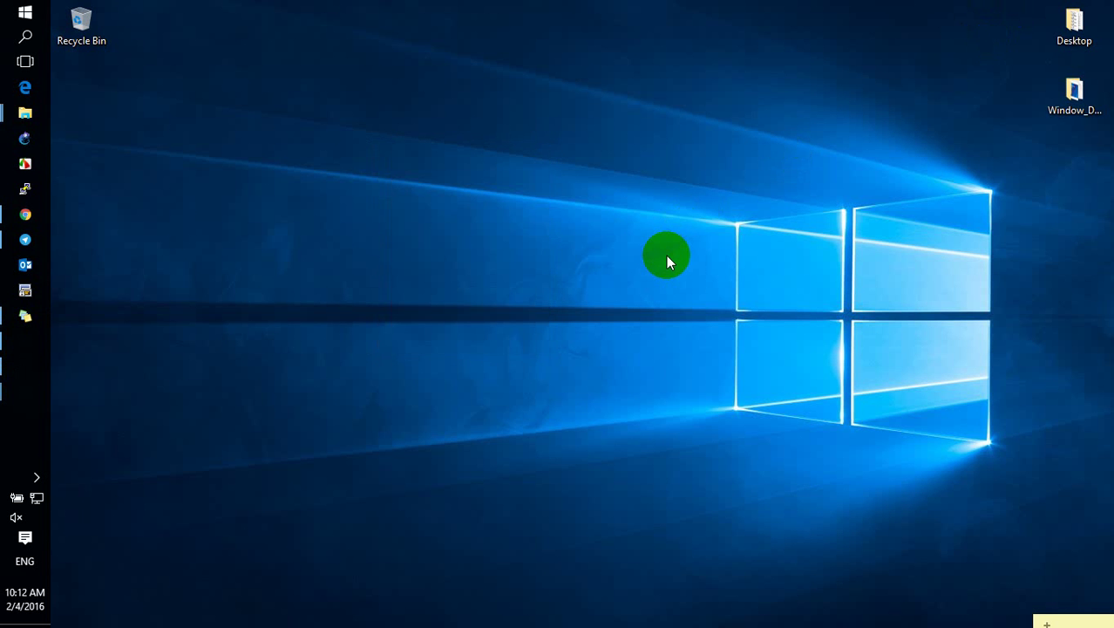
left_click(27, 215)
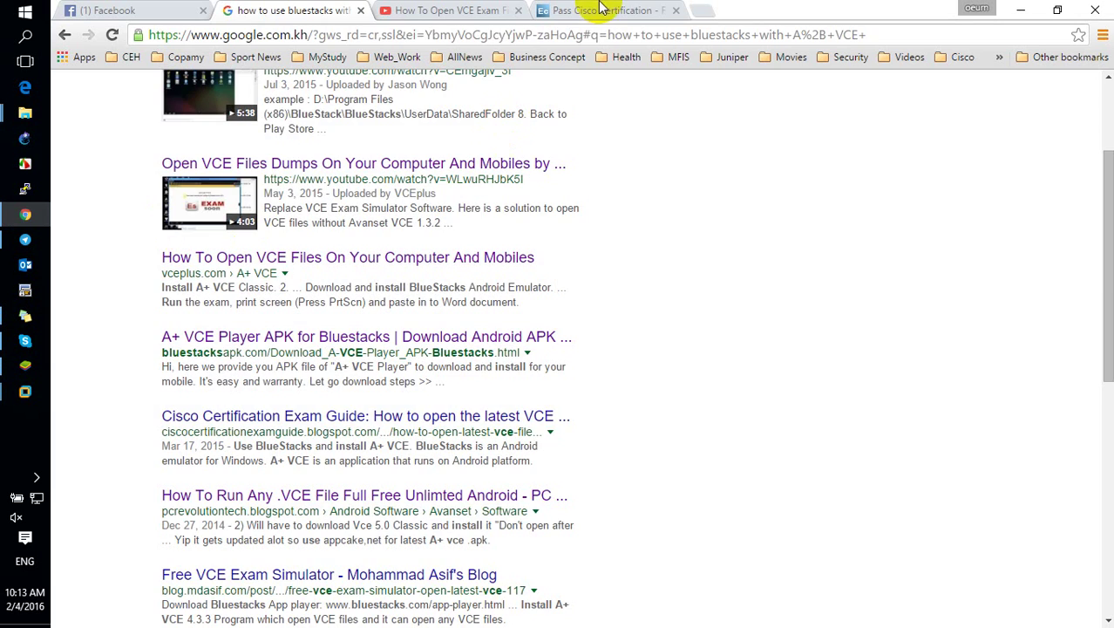
left_click(603, 11)
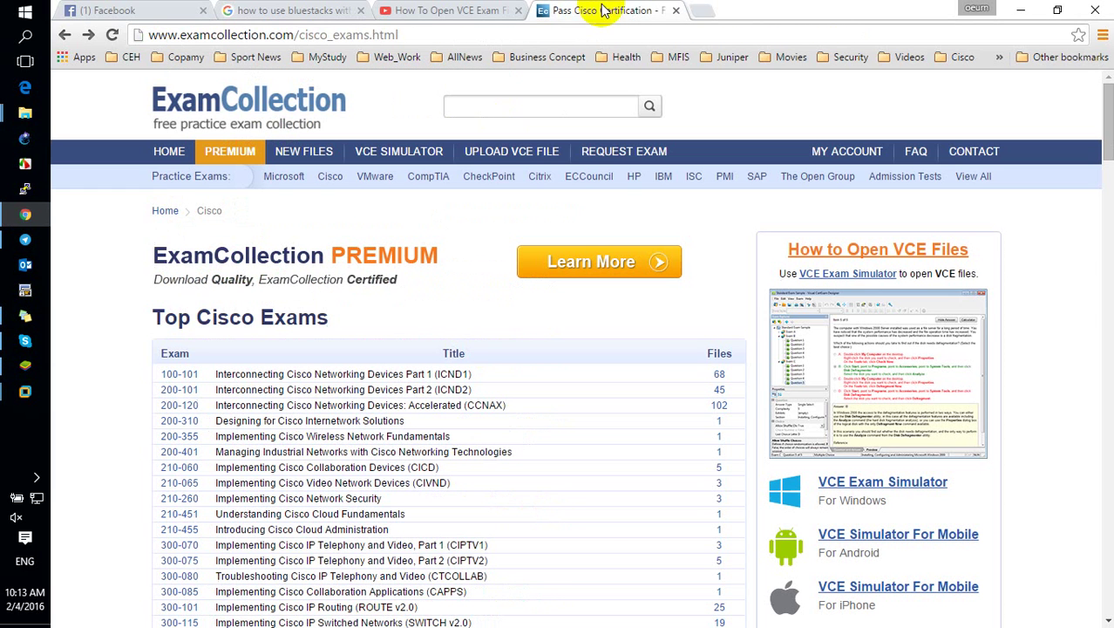
left_click(414, 35)
type("e")
key("Return")
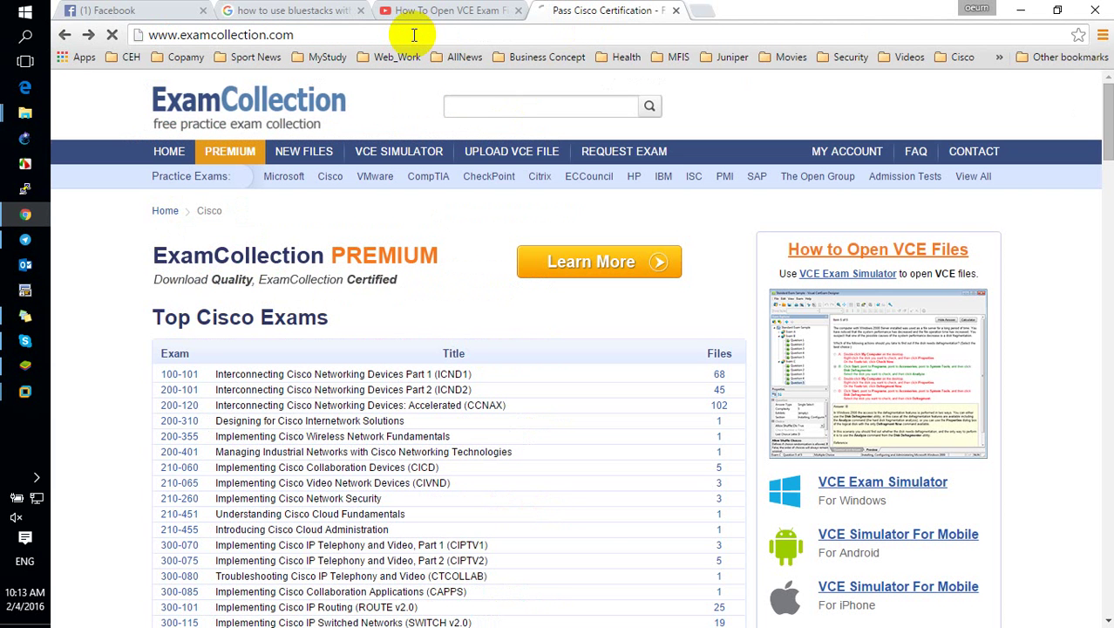
left_click(202, 12)
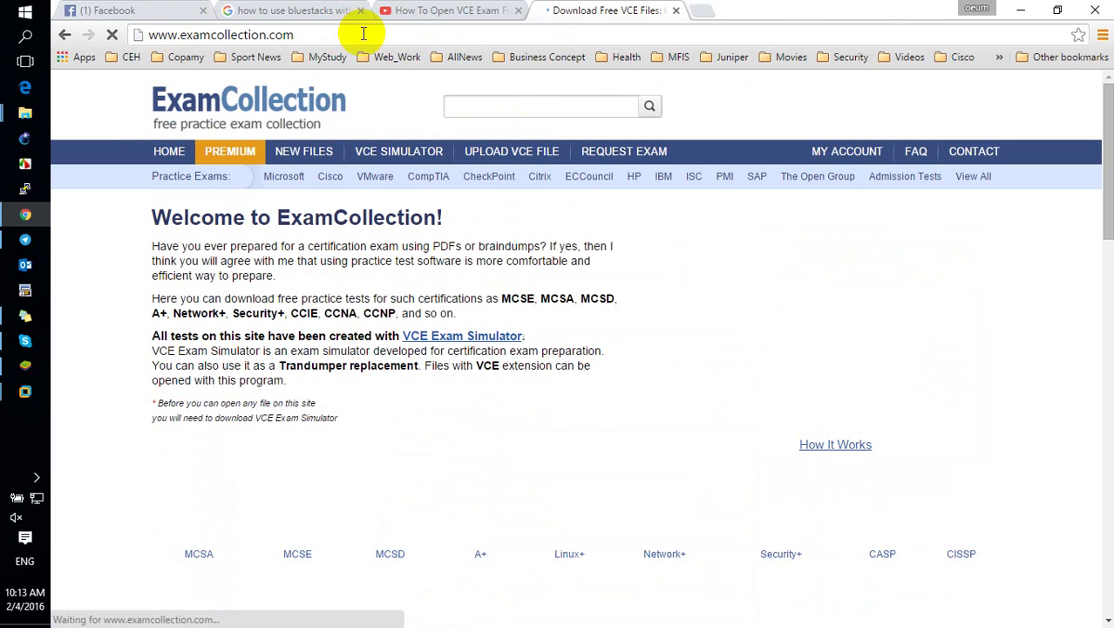
- Look over the certification categories offered on the ExamCollection home page
scroll(435, 463, "down", 2)
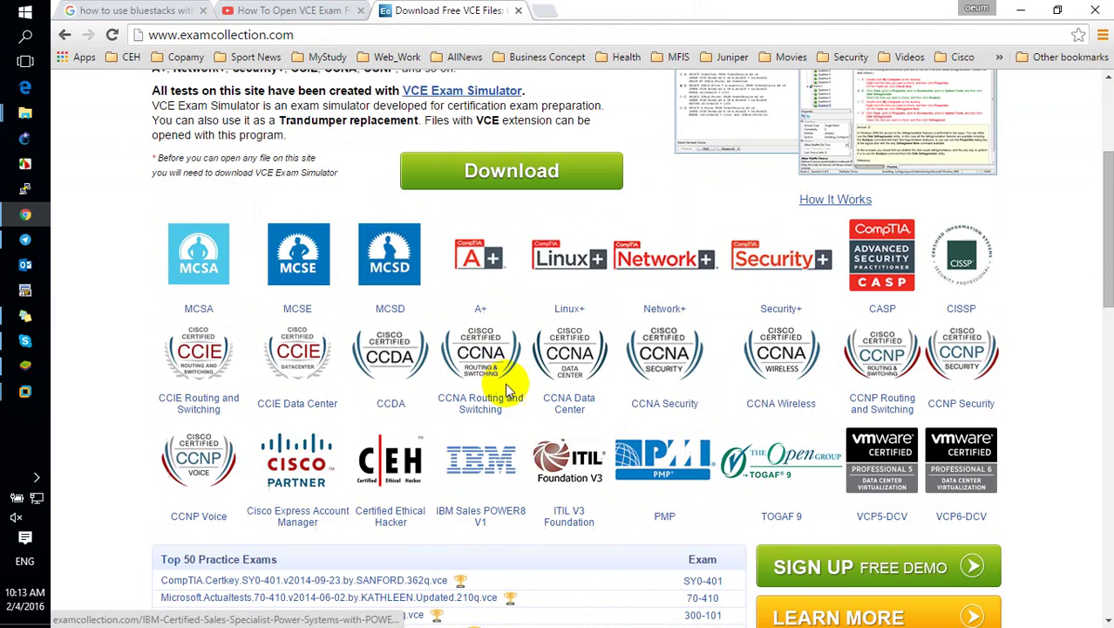
scroll(523, 384, "up", 2)
scroll(443, 331, "down", 2)
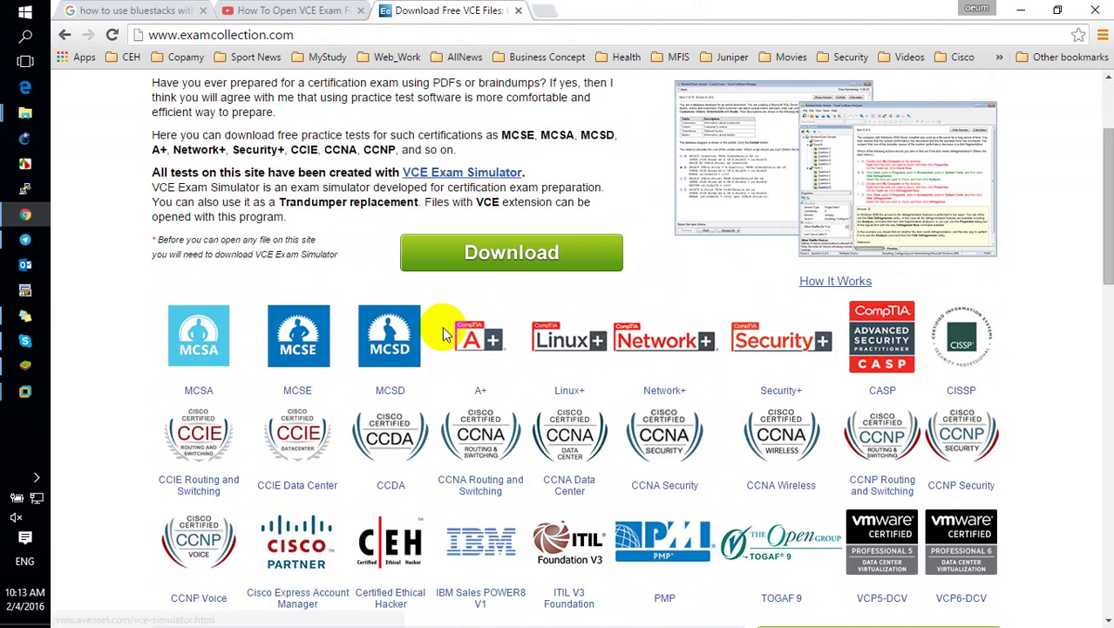
scroll(428, 336, "down", 3)
scroll(418, 353, "up", 4)
scroll(535, 341, "down", 2)
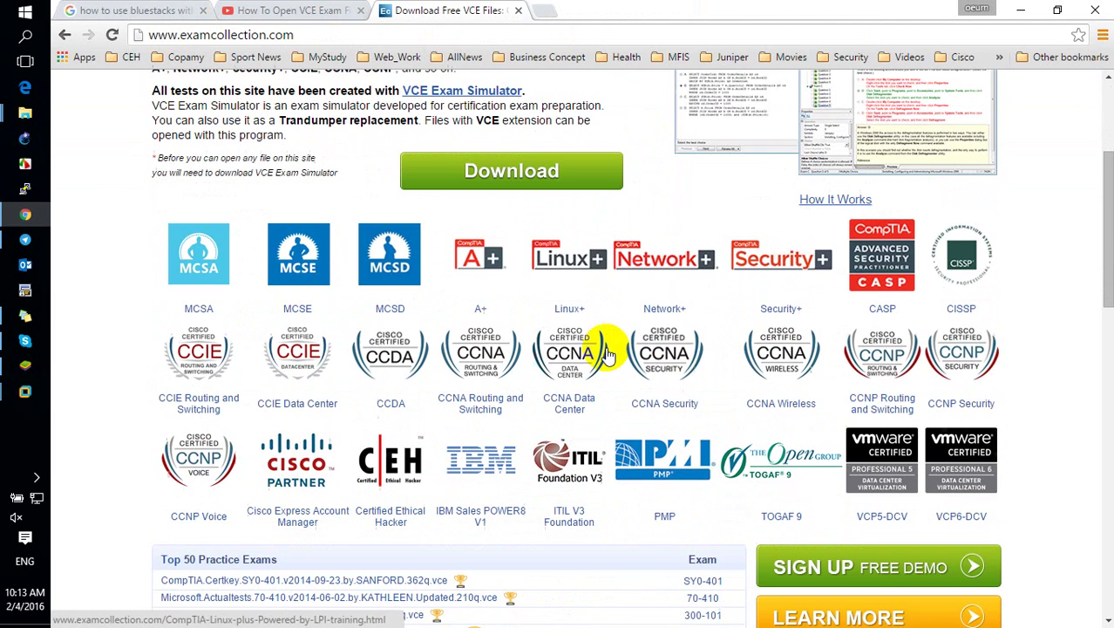
scroll(366, 258, "up", 3)
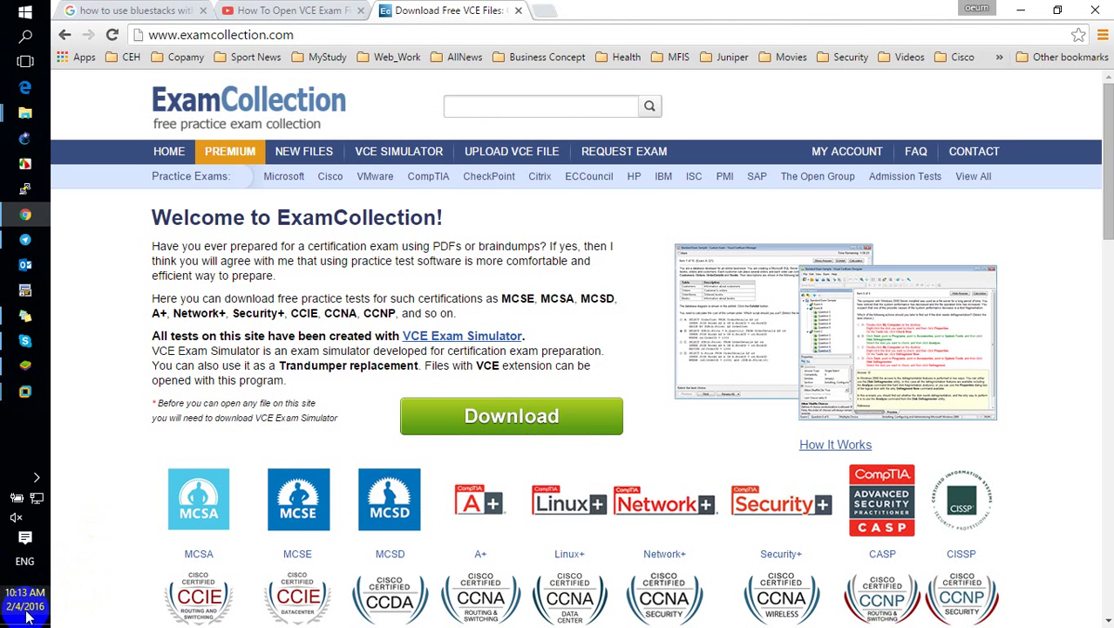
- Go to the Cisco practice exams and open the 210-260 Implementing Cisco Network Security exam page
left_click(326, 181)
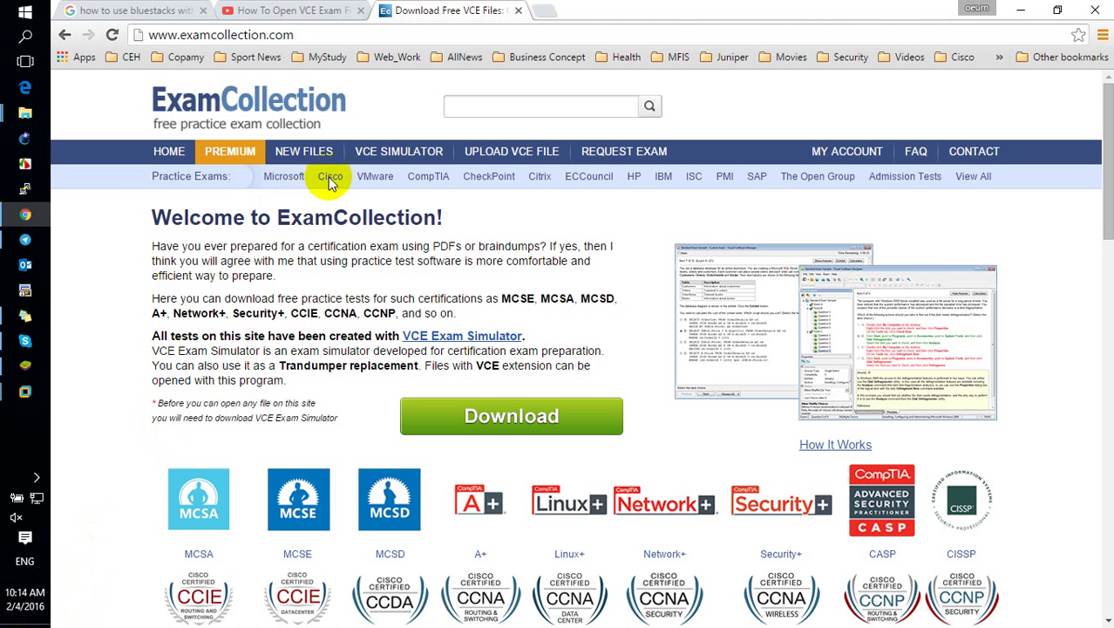
scroll(297, 410, "down", 3)
scroll(296, 421, "up", 3)
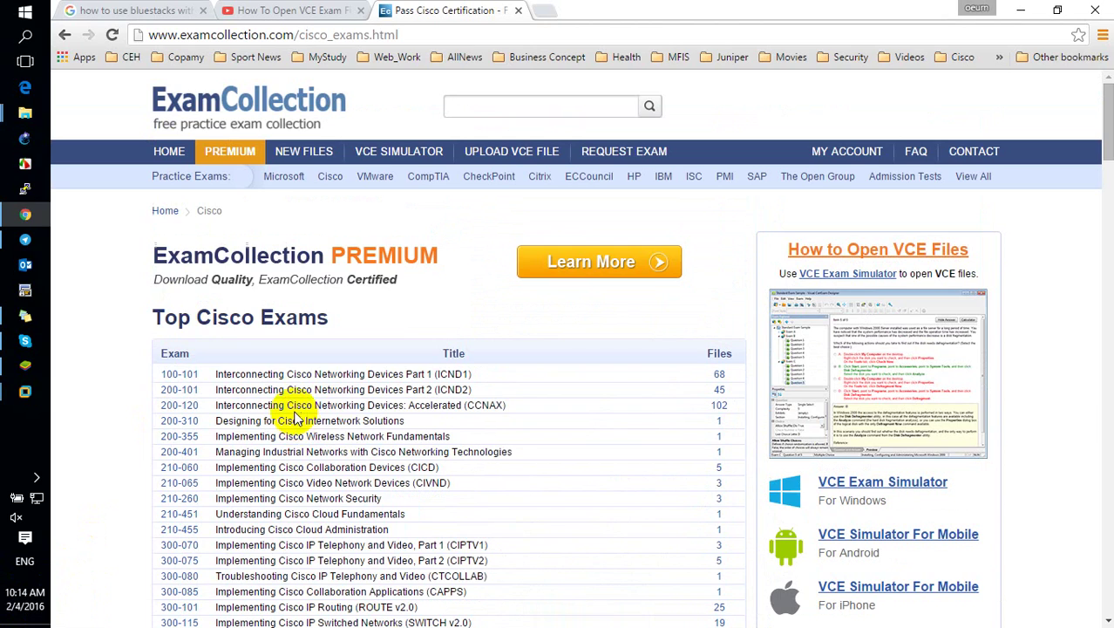
scroll(112, 427, "down", 2)
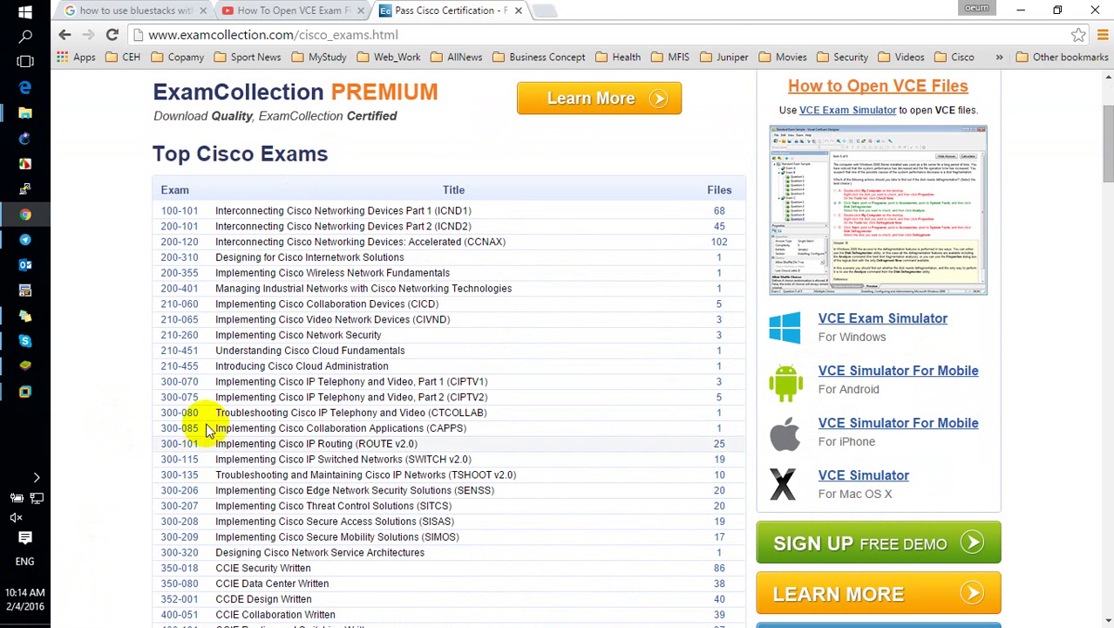
left_click(182, 337)
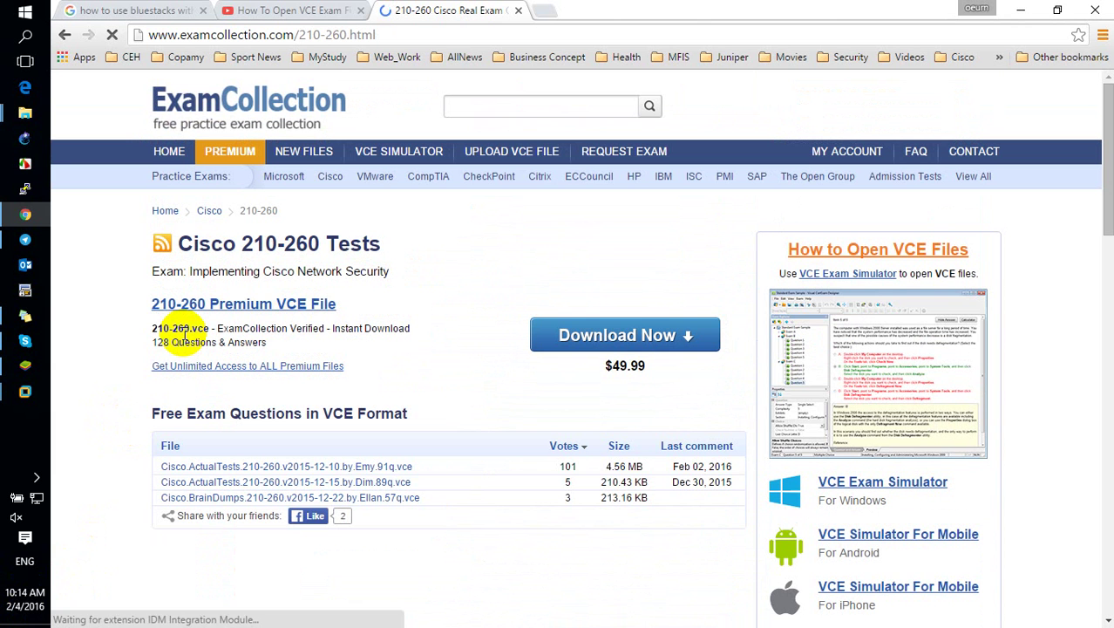
left_click(387, 469)
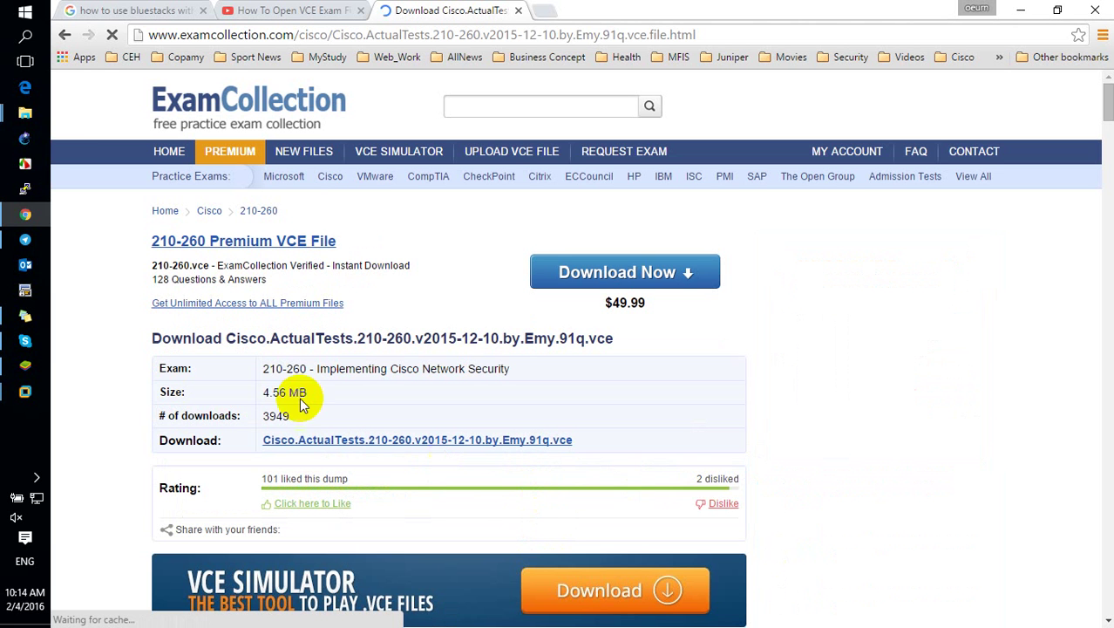
left_click(59, 37)
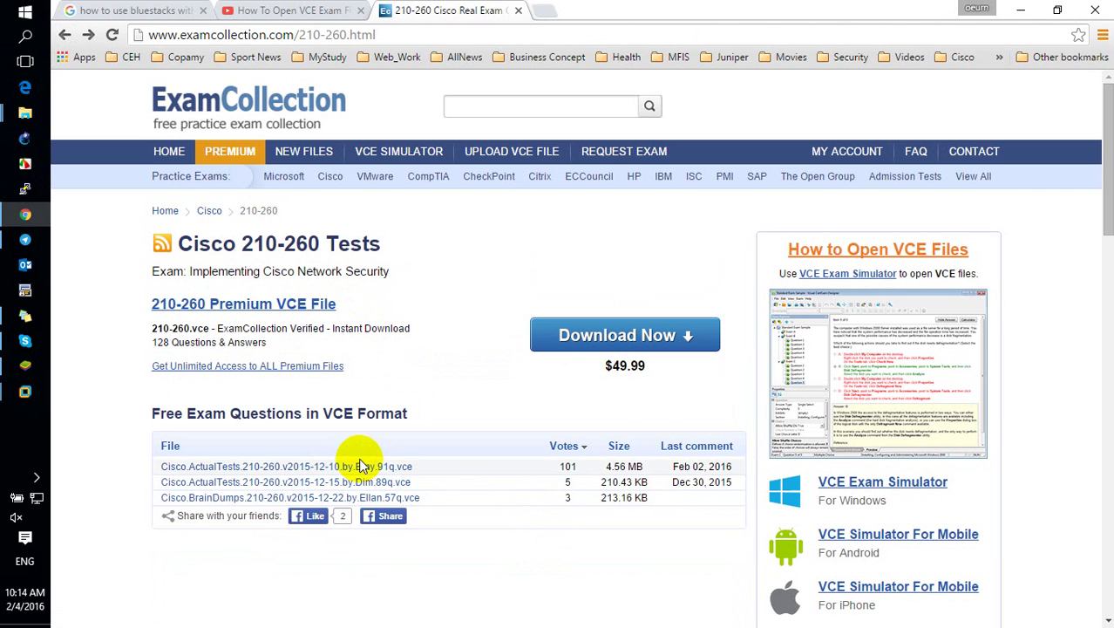
scroll(562, 494, "down", 2)
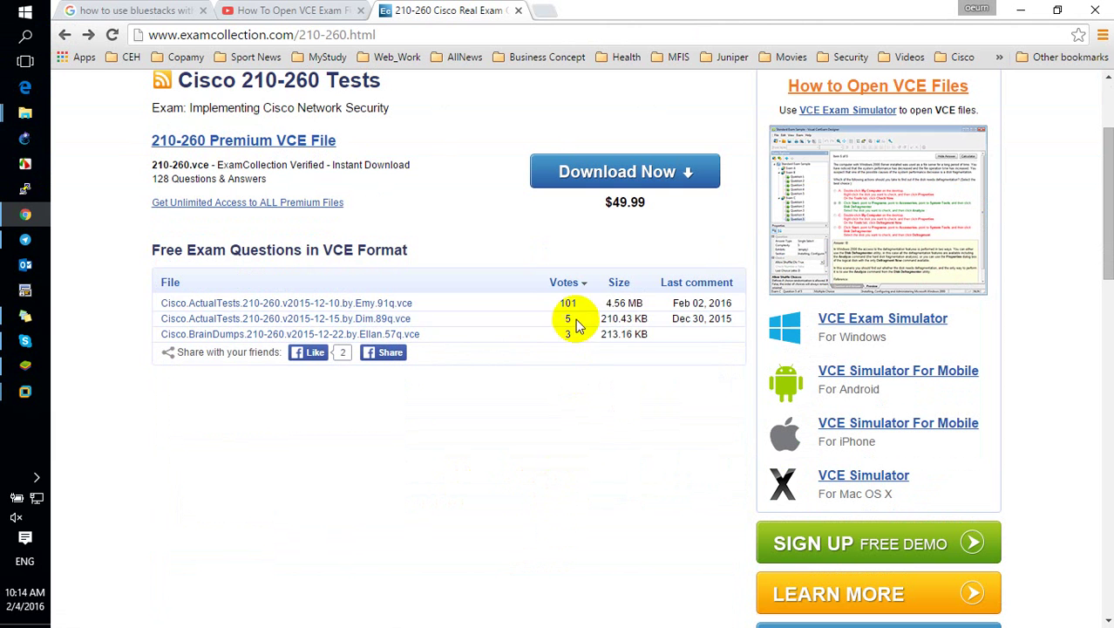
left_click(371, 303)
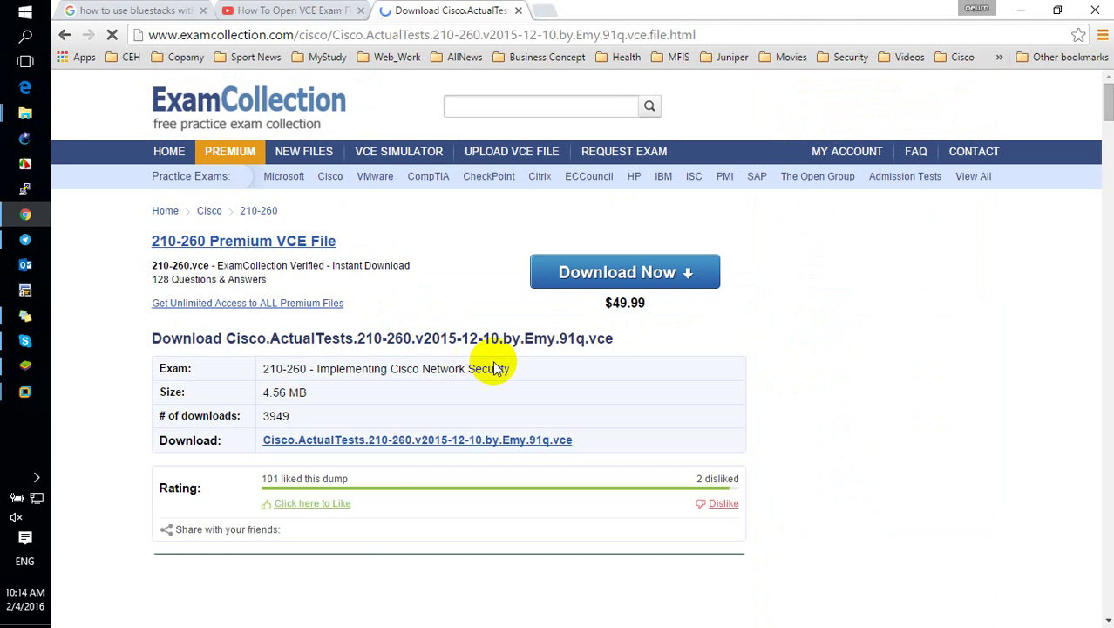
scroll(490, 366, "down", 5)
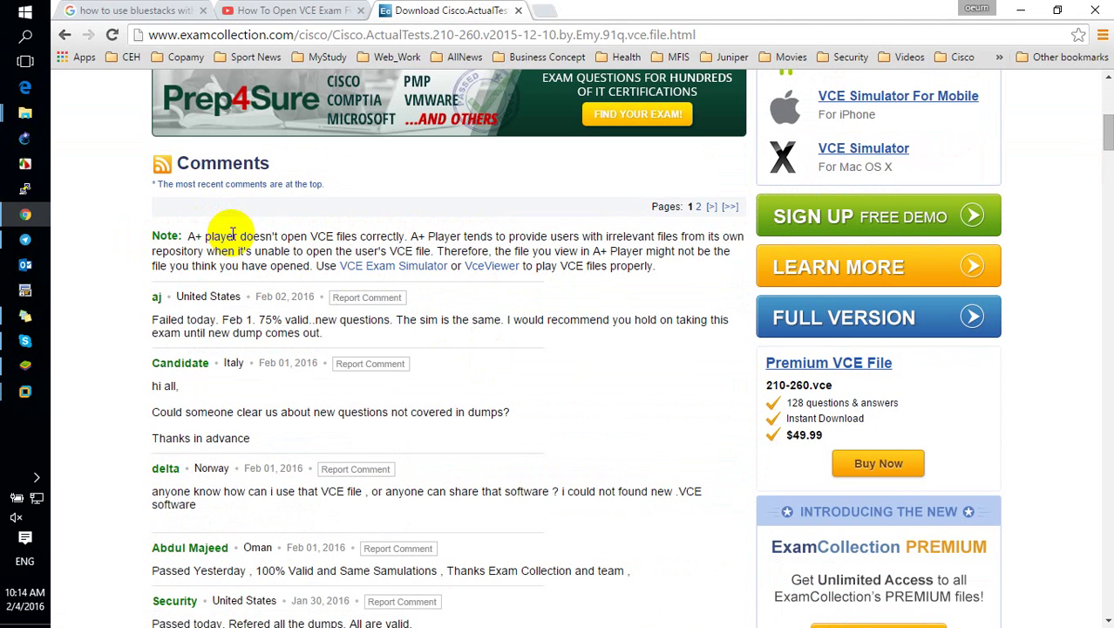
scroll(278, 355, "down", 1)
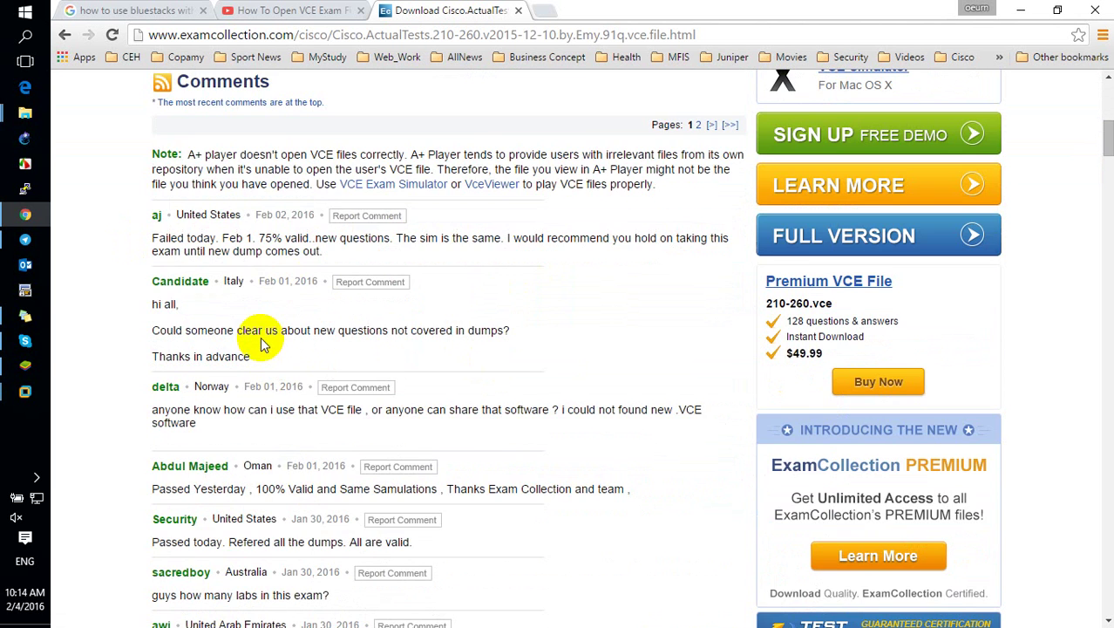
scroll(335, 349, "down", 1)
scroll(336, 384, "up", 15)
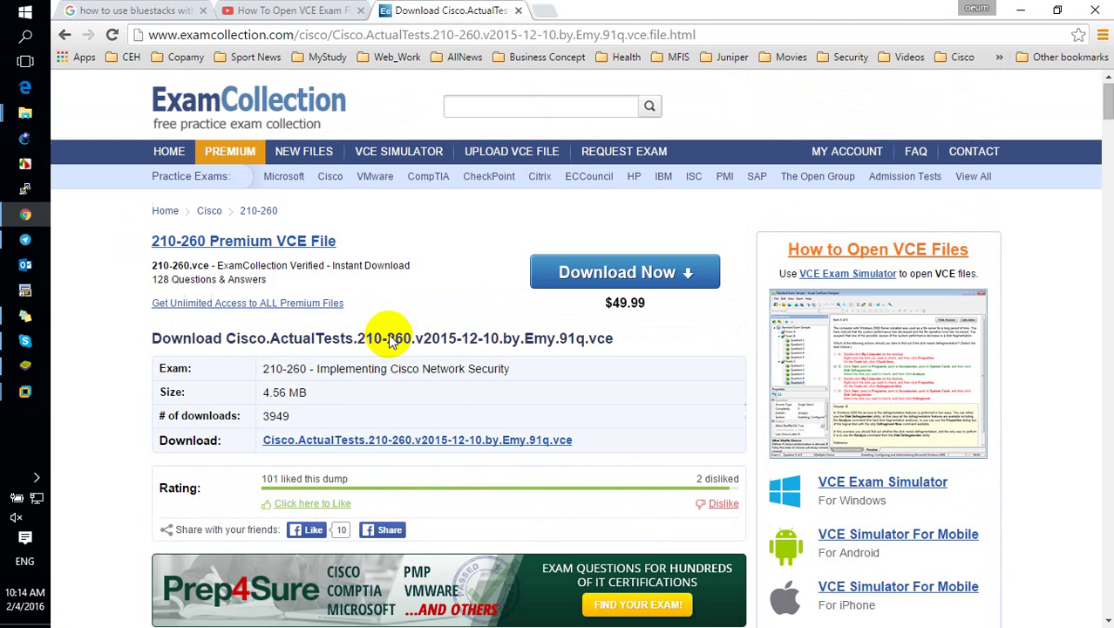
left_click(371, 445)
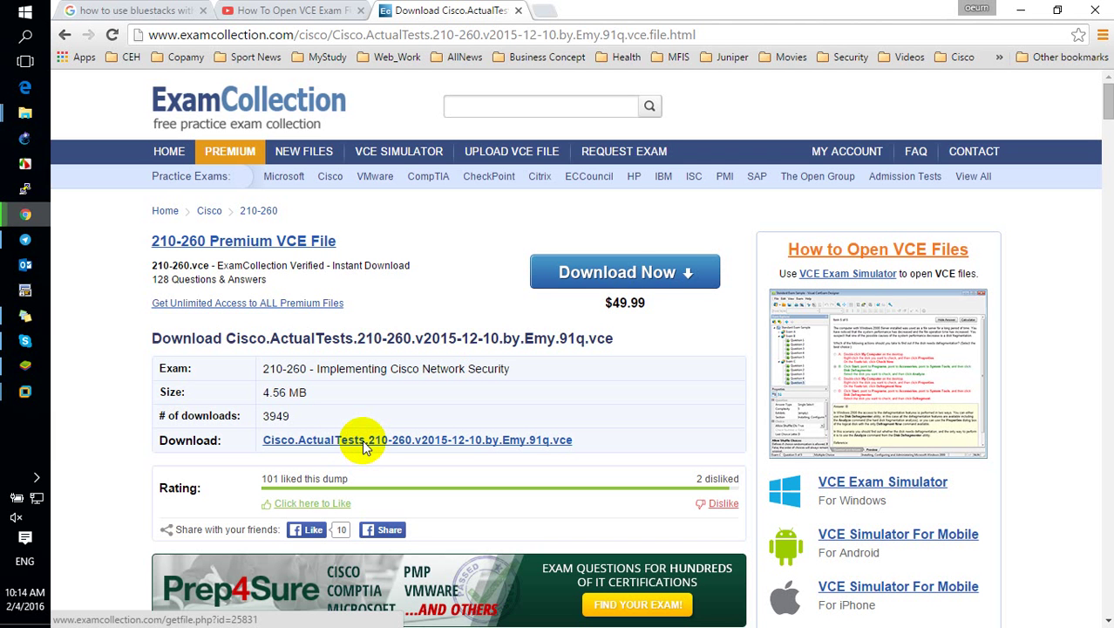
left_click(364, 441)
scroll(244, 427, "down", 4)
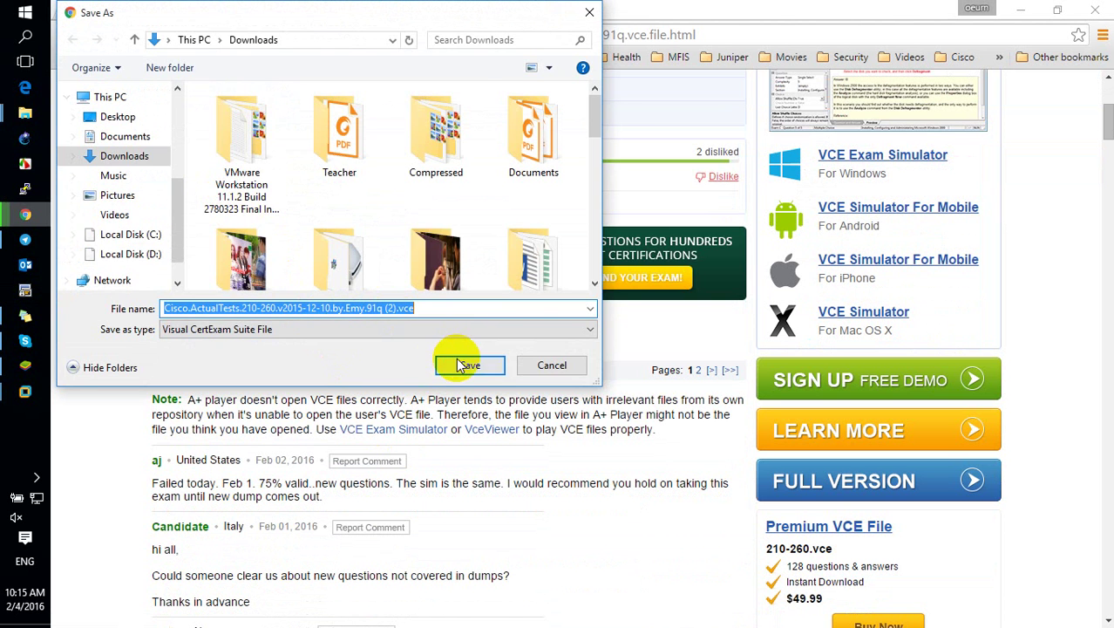
left_click(465, 365)
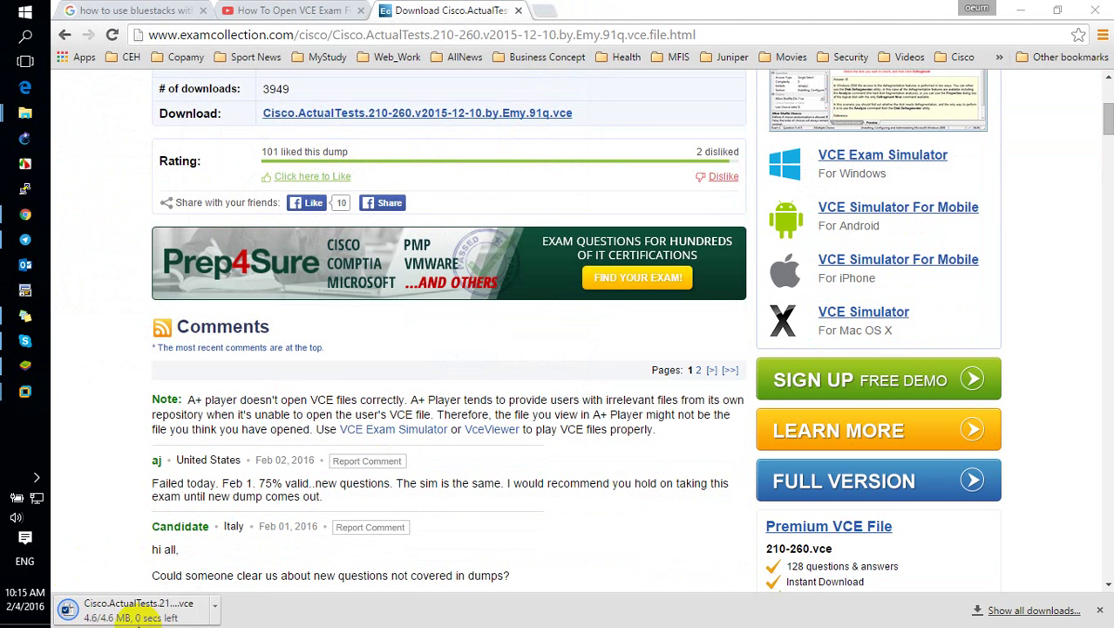
left_click(118, 606)
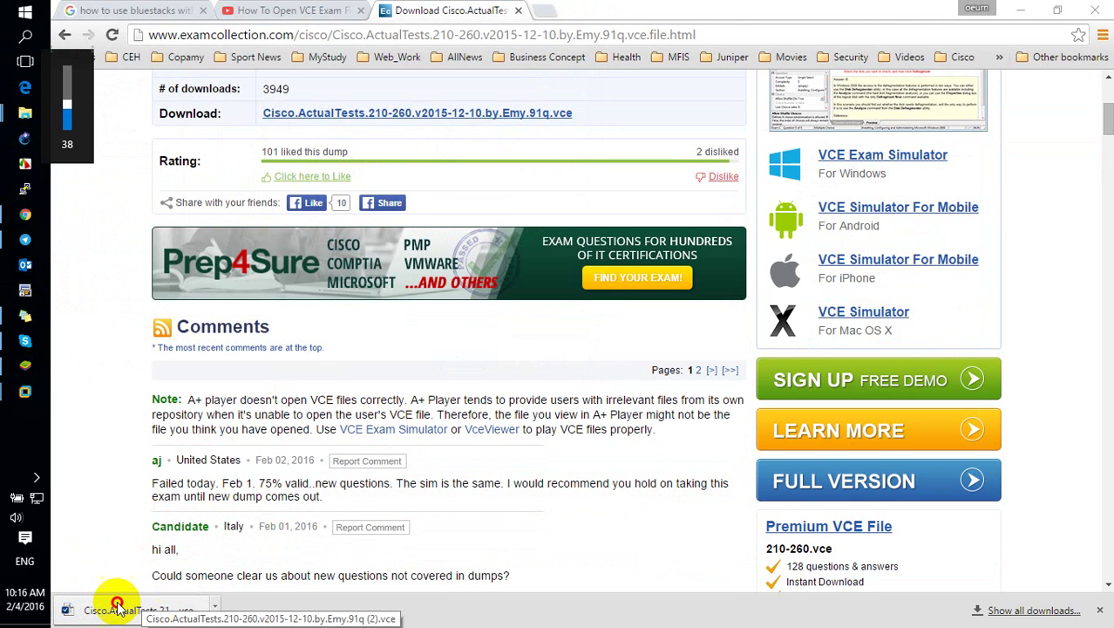
left_click(118, 608)
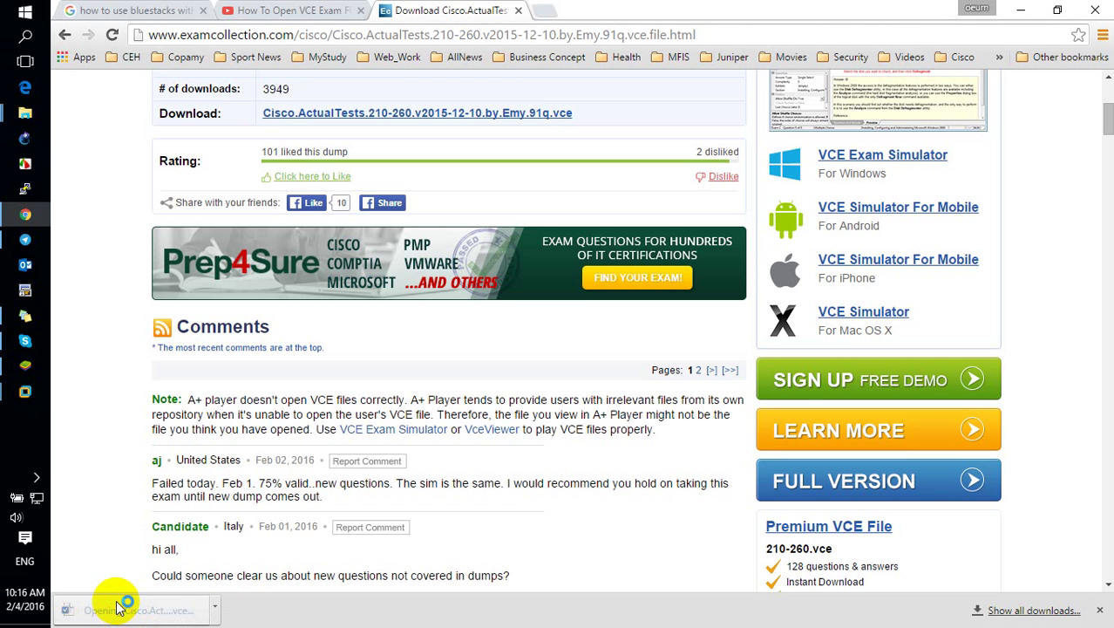
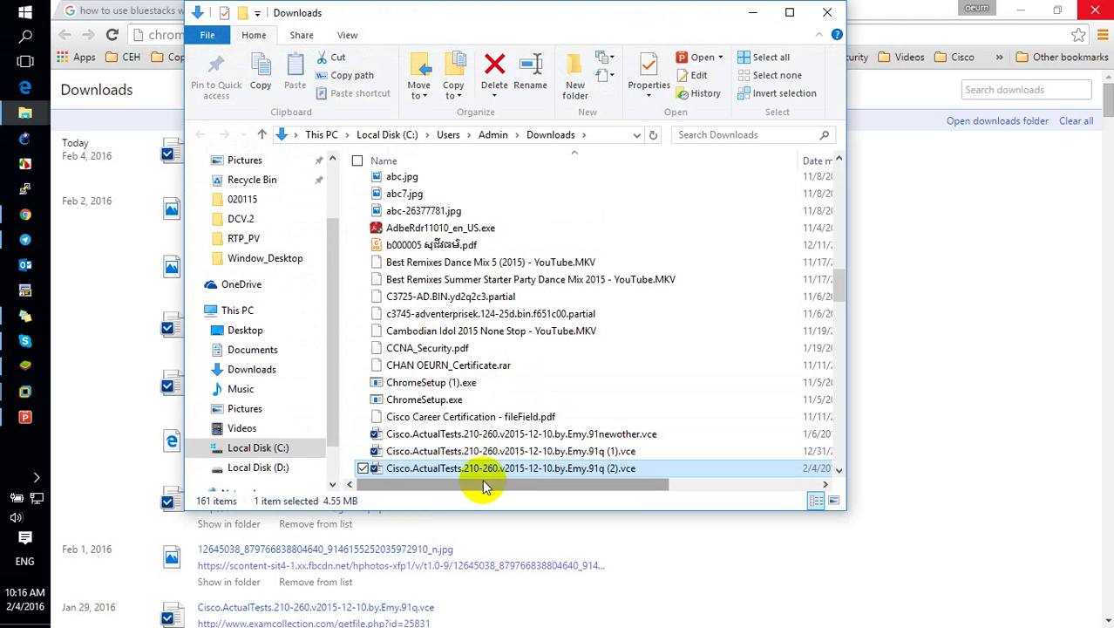
- Copy the newly downloaded 210-260 91q (2).vce file from Downloads into the Camera Roll folder under Pictures
left_click(789, 12)
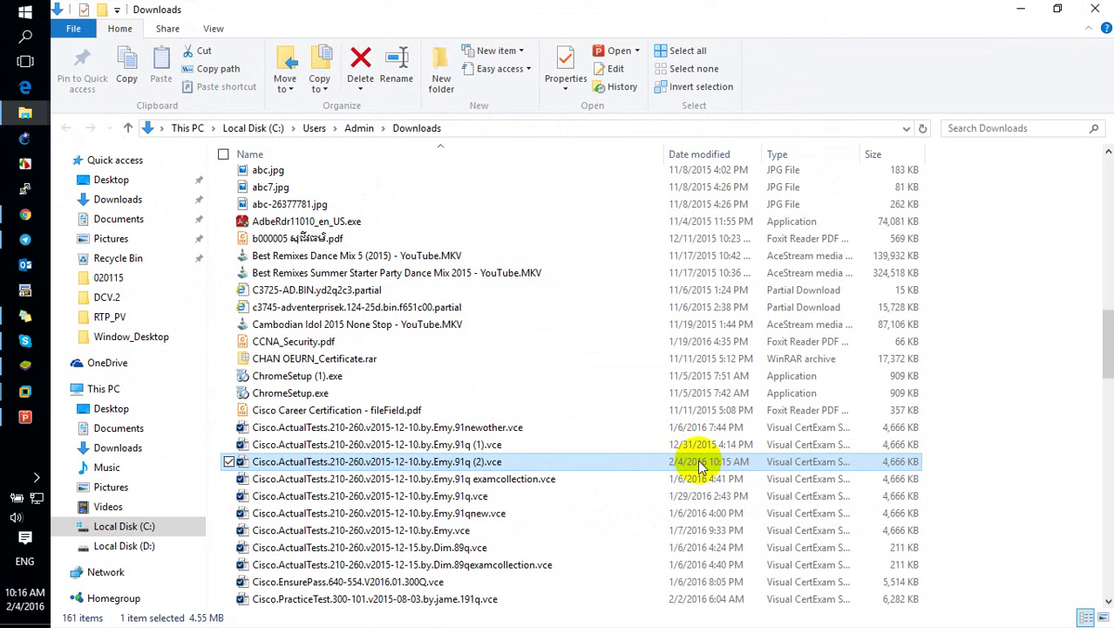
key("ctrl+c")
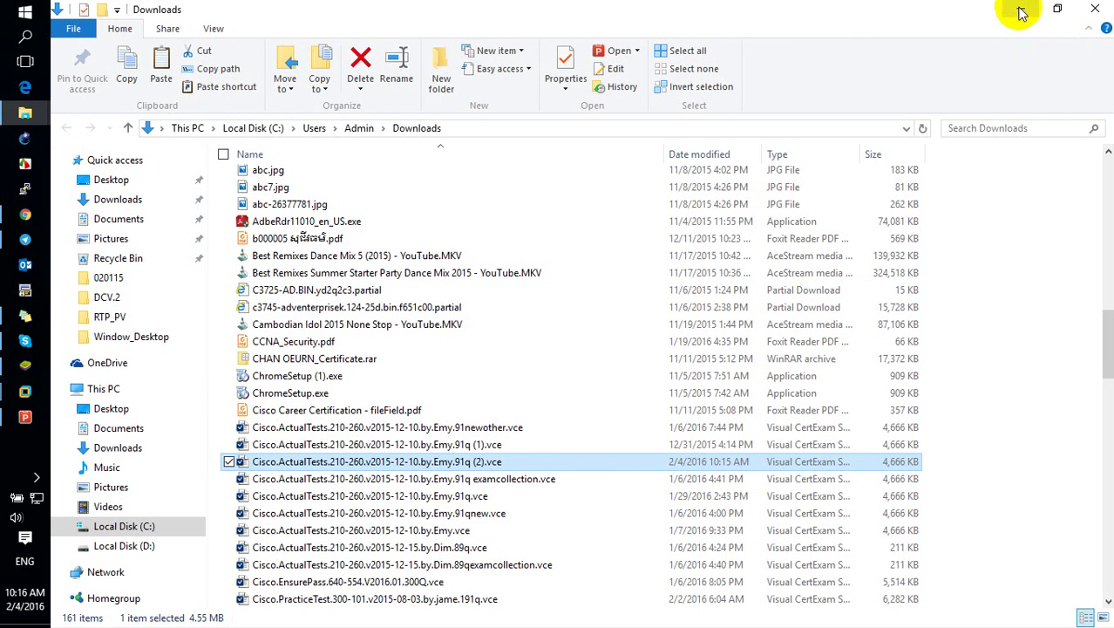
left_click(122, 487)
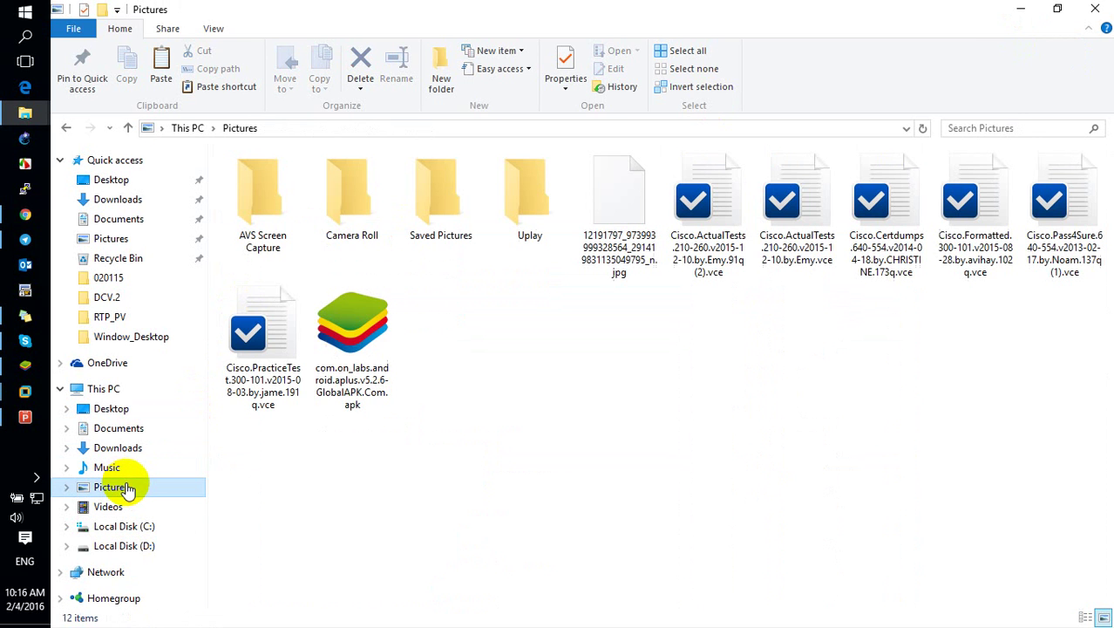
left_click(310, 447)
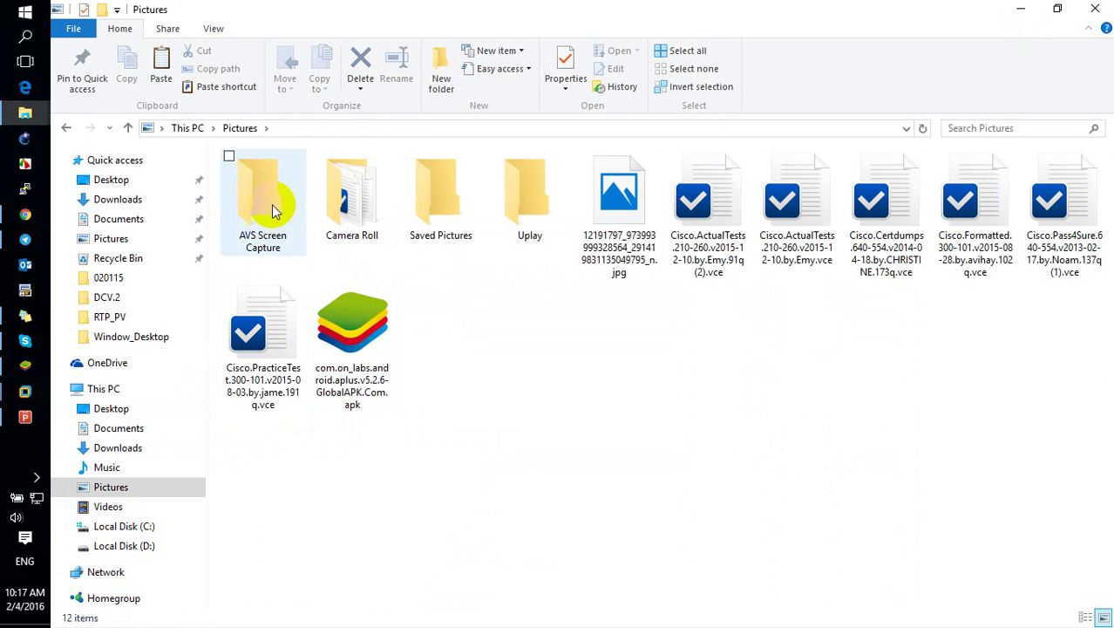
left_click(354, 192)
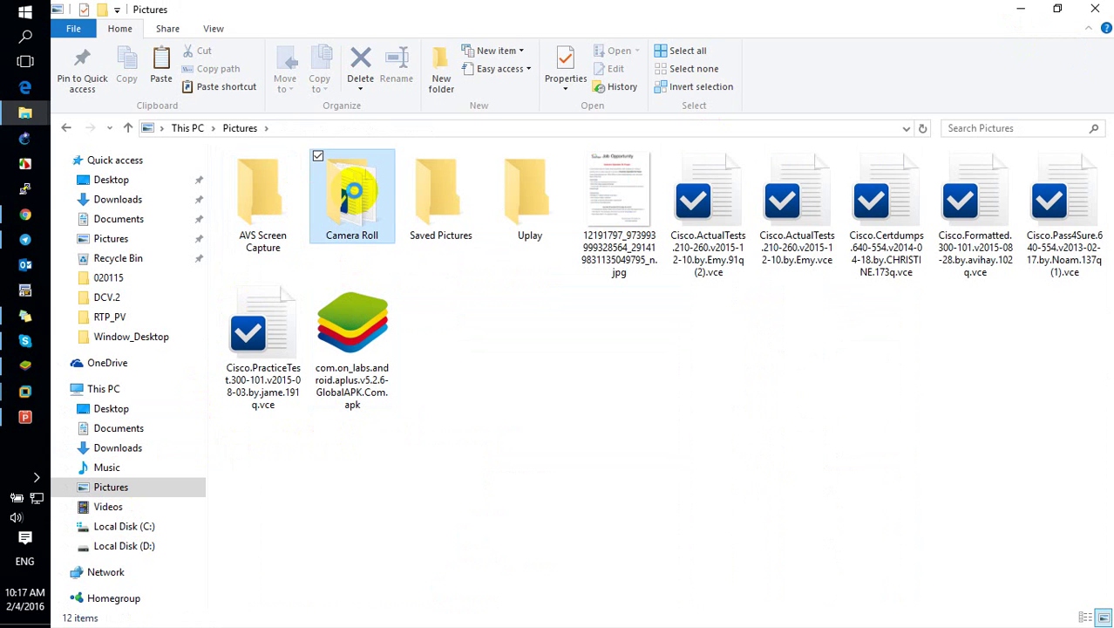
double_click(354, 192)
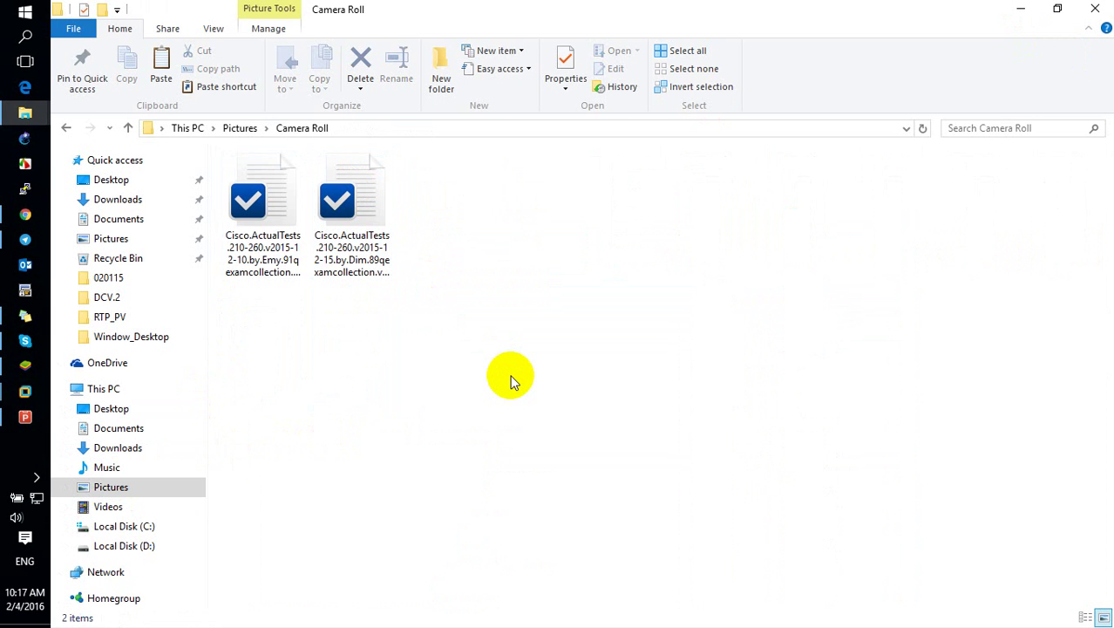
key("ctrl+v")
left_click(493, 415)
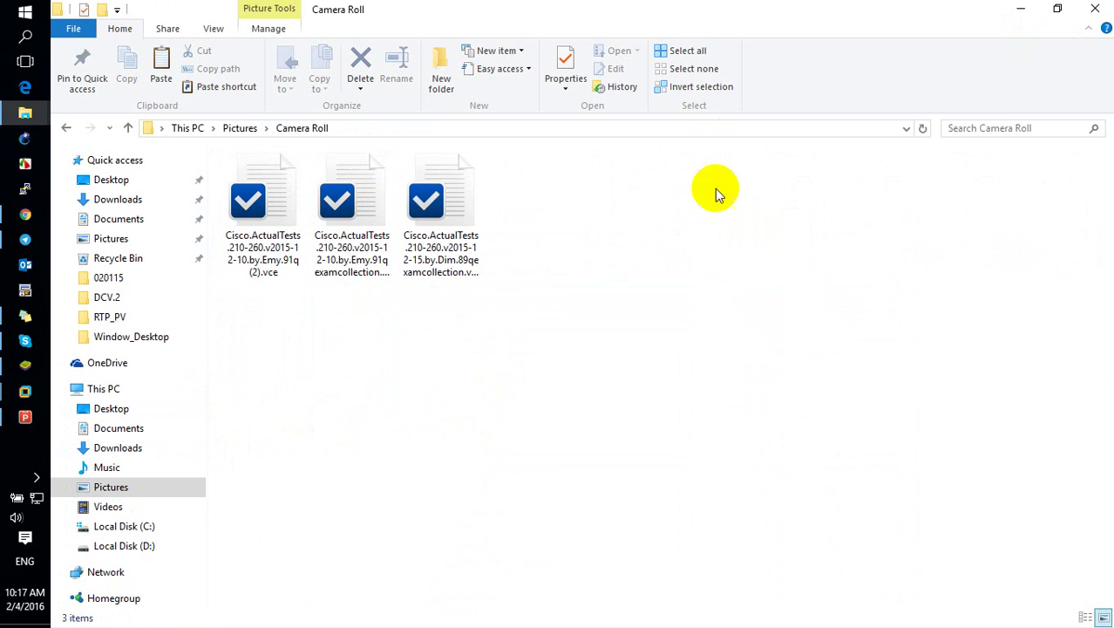
- Minimize File Explorer, Chrome and the Avanset simulator, switch to BlueStacks and launch the A+ VCE app
left_click(1020, 9)
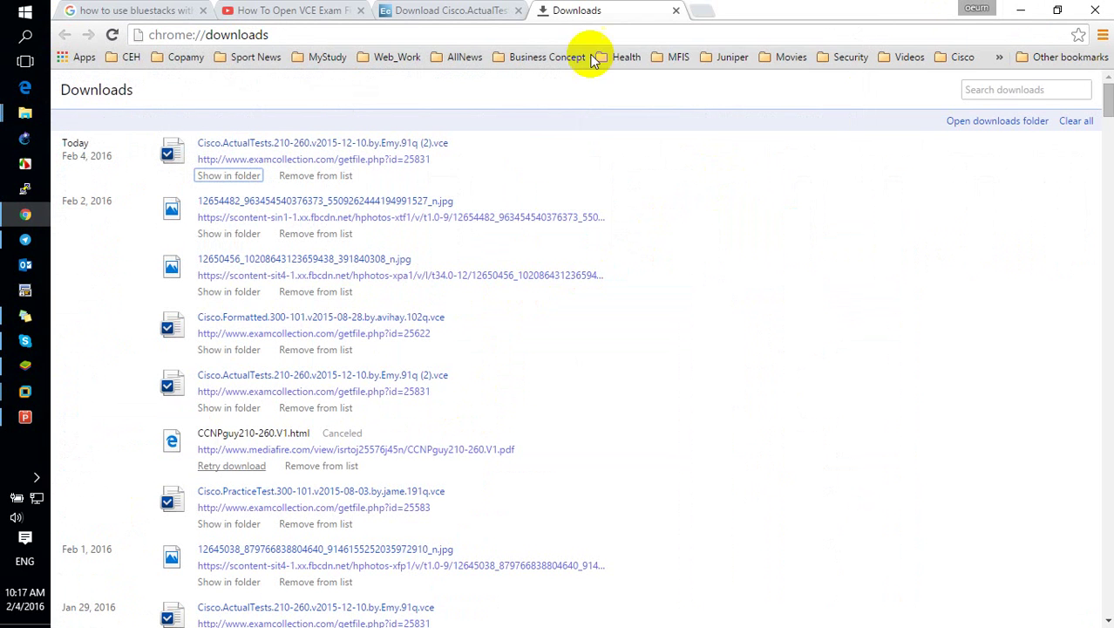
left_click(1020, 11)
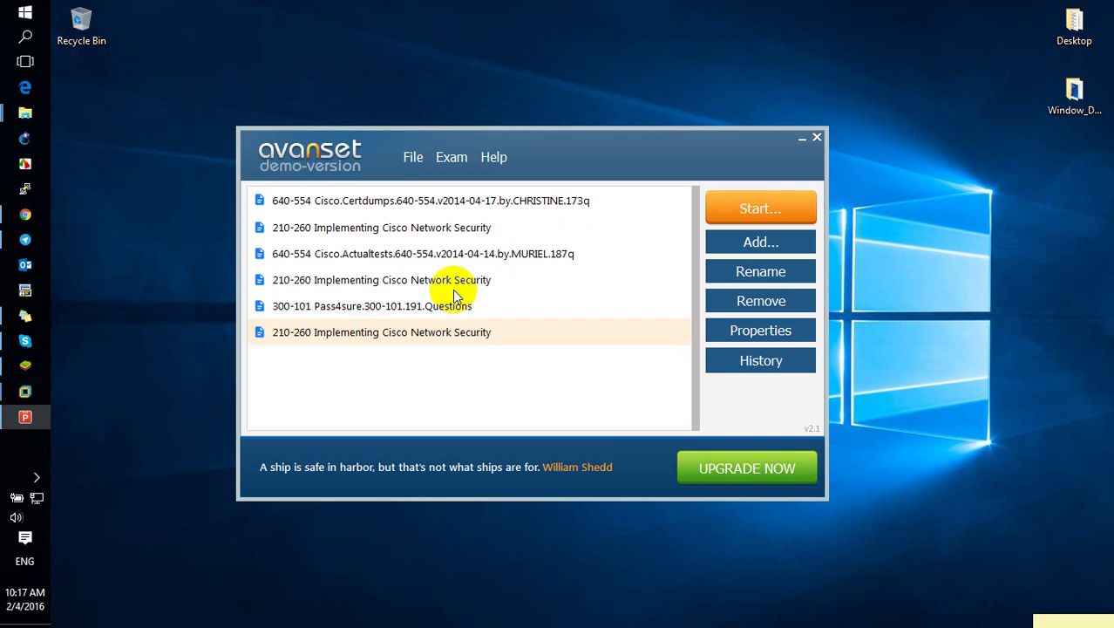
left_click(801, 138)
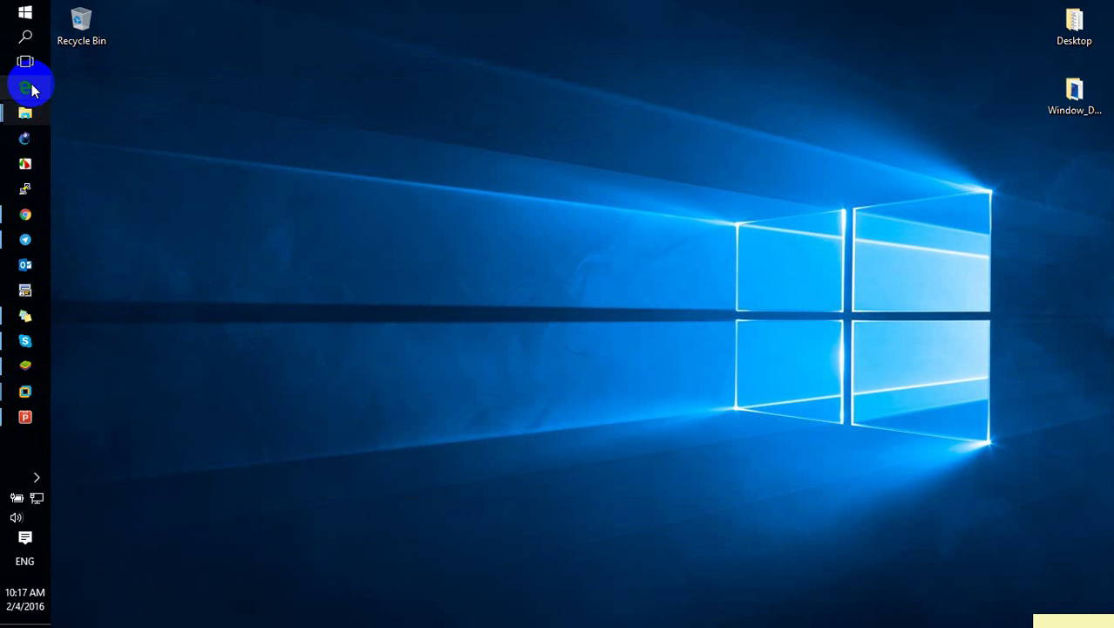
left_click(22, 365)
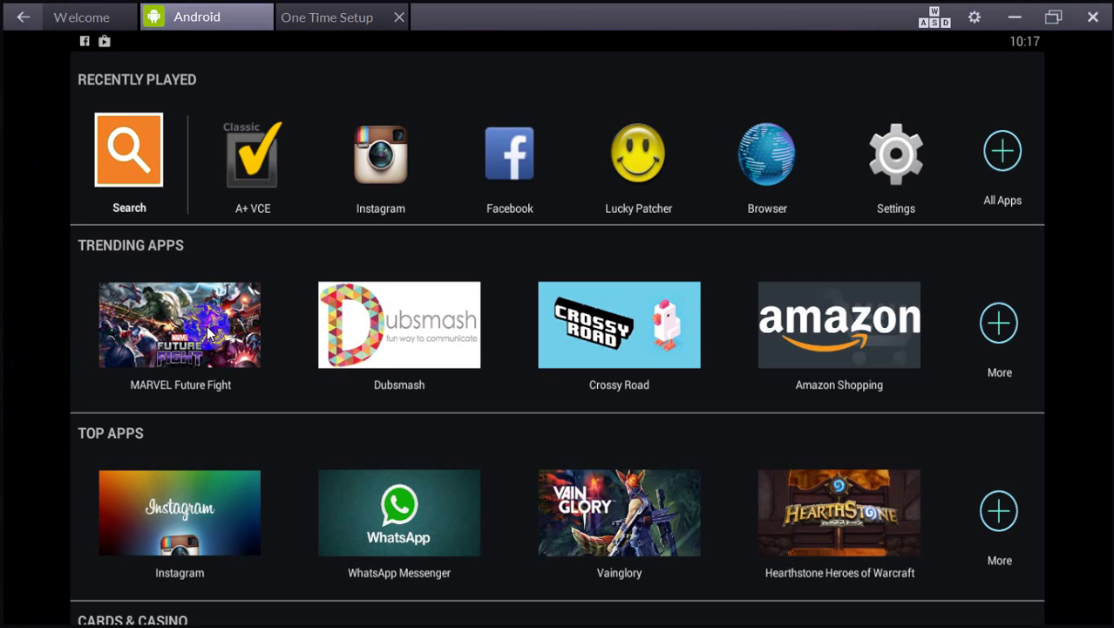
left_click(255, 165)
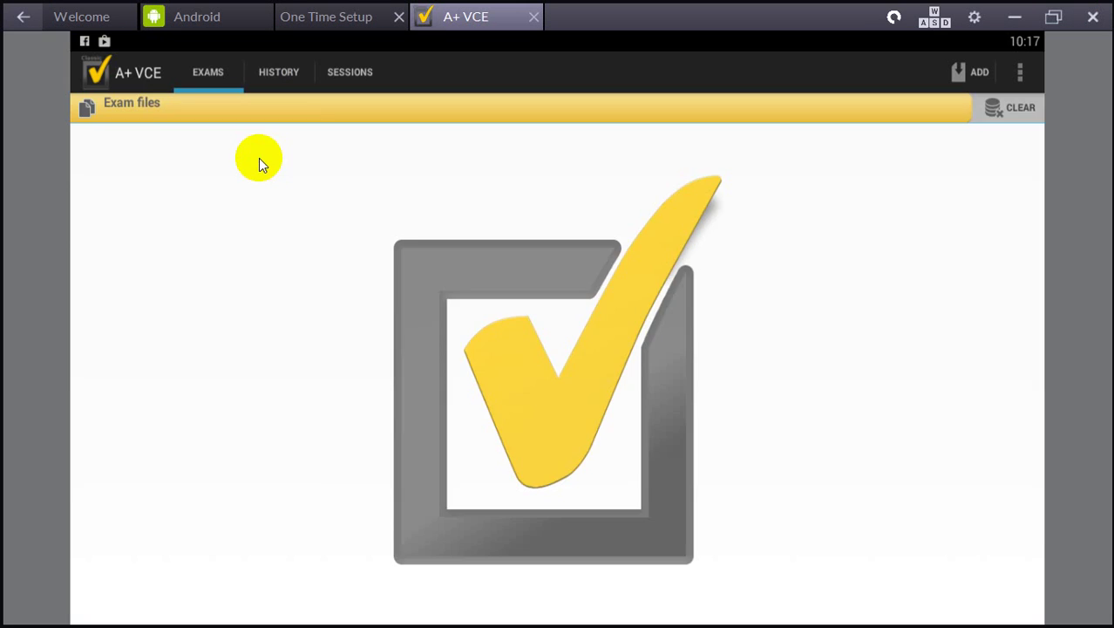
- End the running Exam A session, leave its score report and update the Wrong Counters with the session's result
left_click(515, 217)
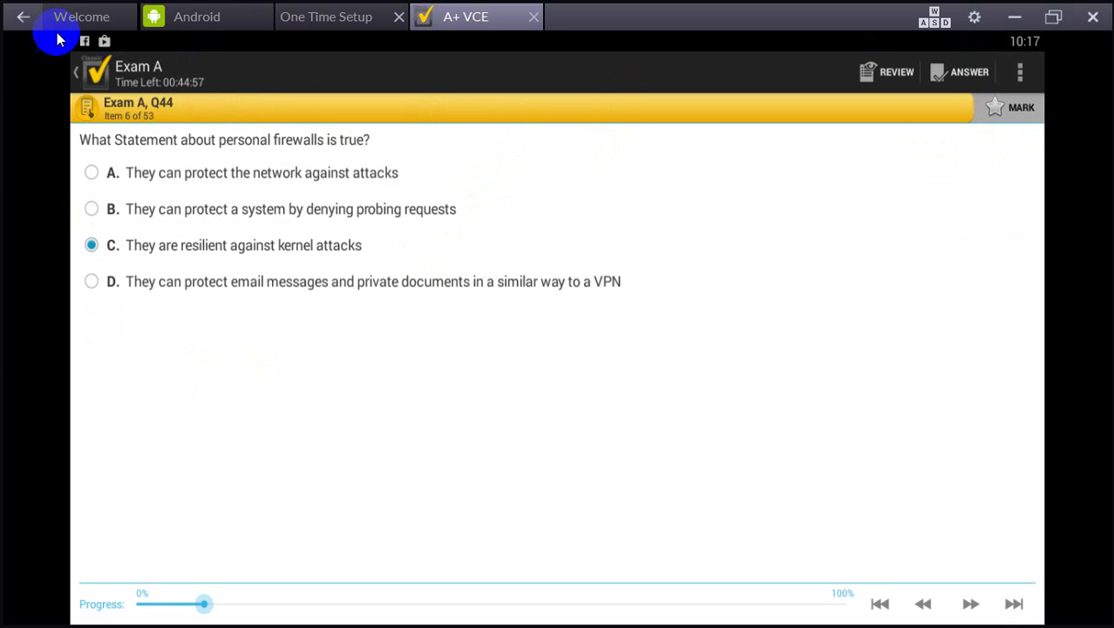
left_click(76, 71)
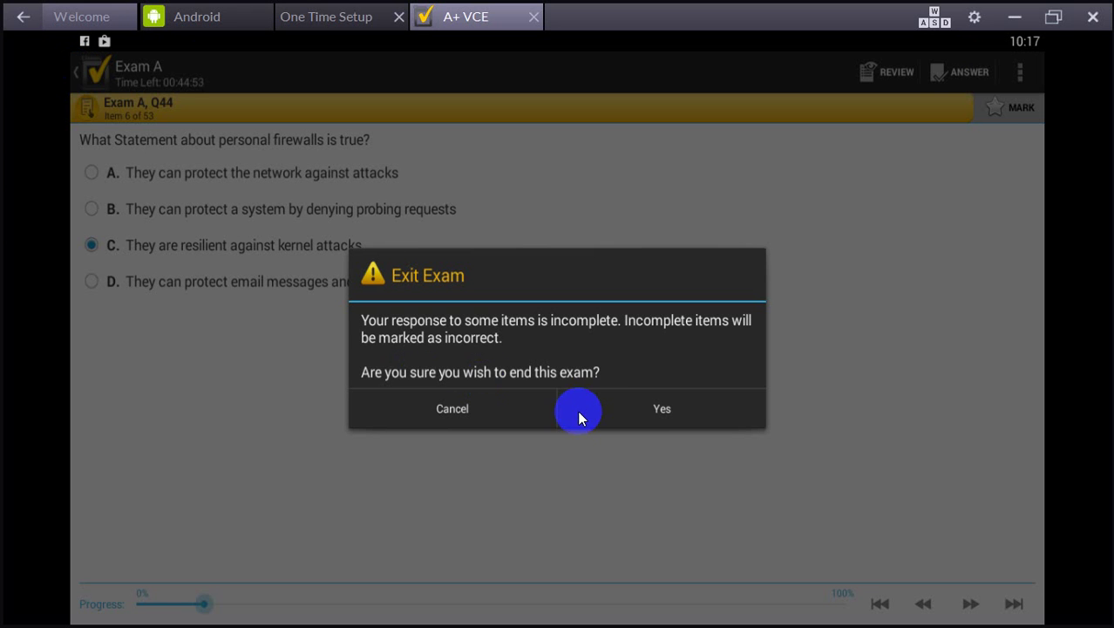
left_click(598, 408)
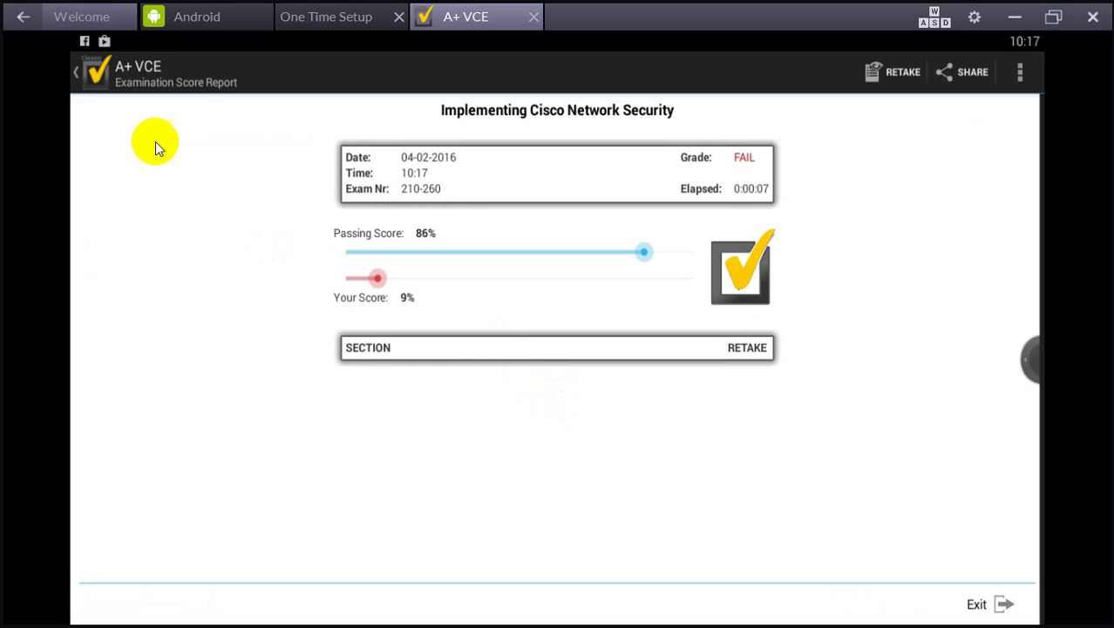
left_click(73, 77)
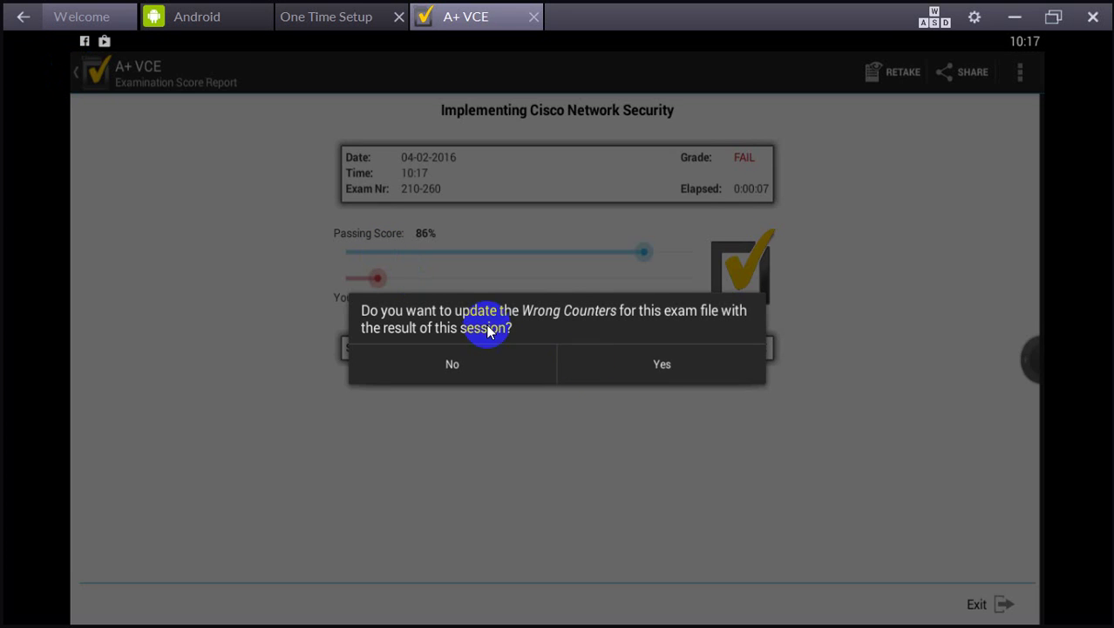
left_click(647, 370)
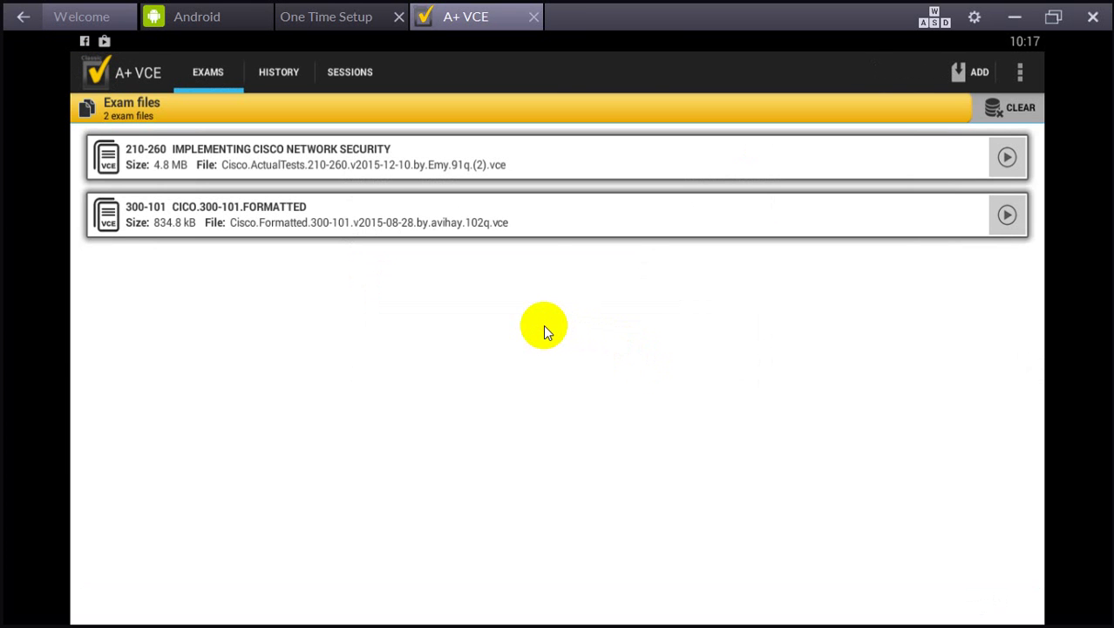
- Add the 210-260 91q (2).vce file from Pictures/Camera Roll, replace the loaded copy and return to the exam list
left_click(977, 75)
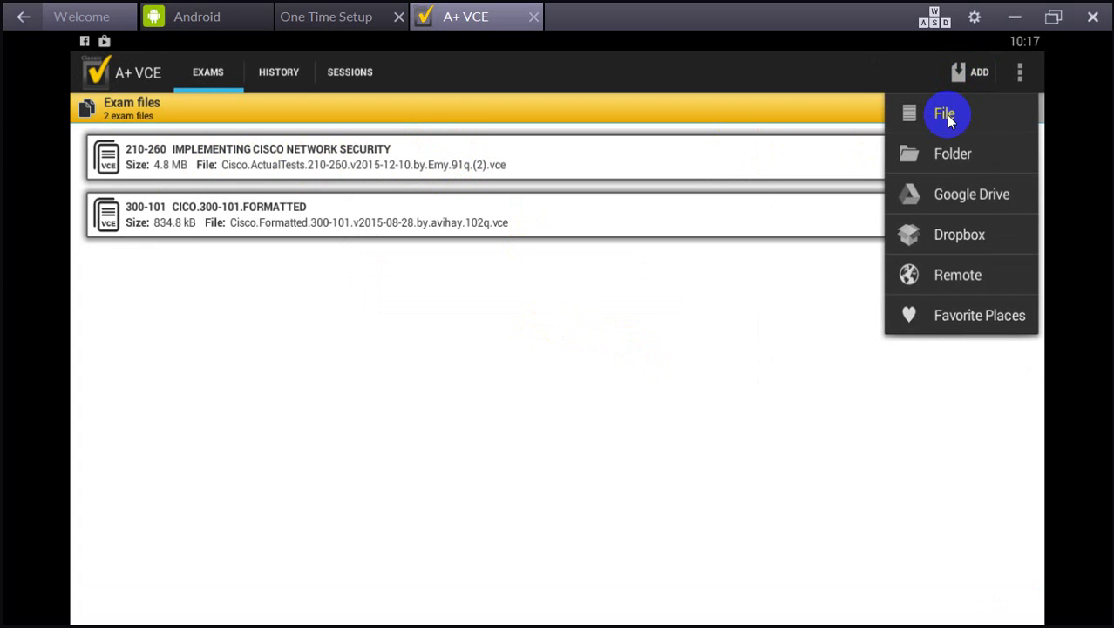
left_click(949, 117)
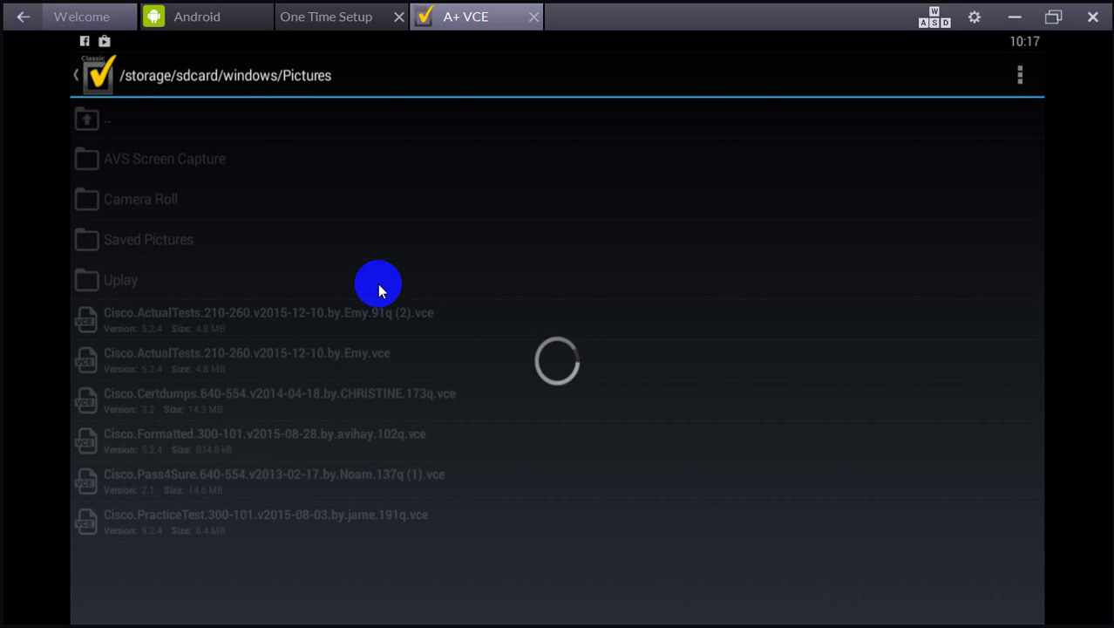
left_click(133, 205)
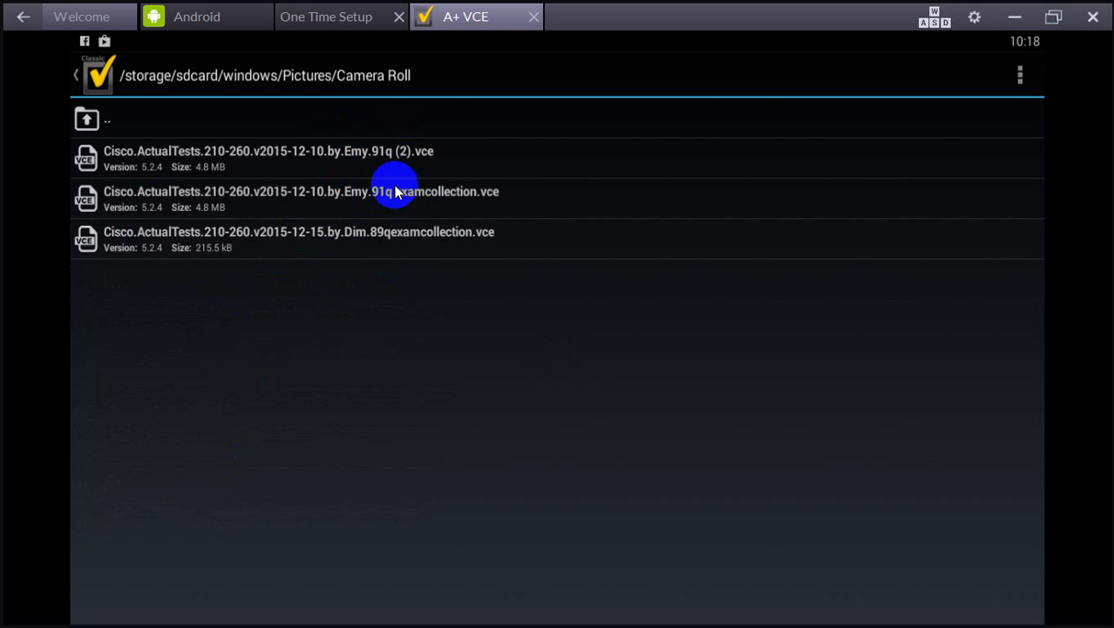
left_click(337, 154)
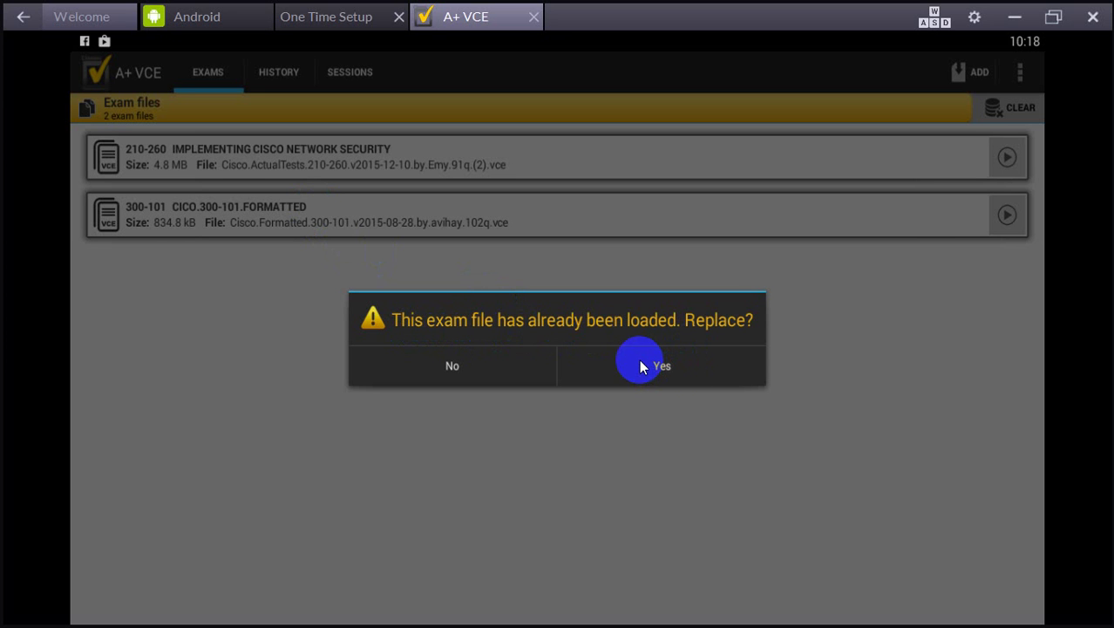
left_click(584, 360)
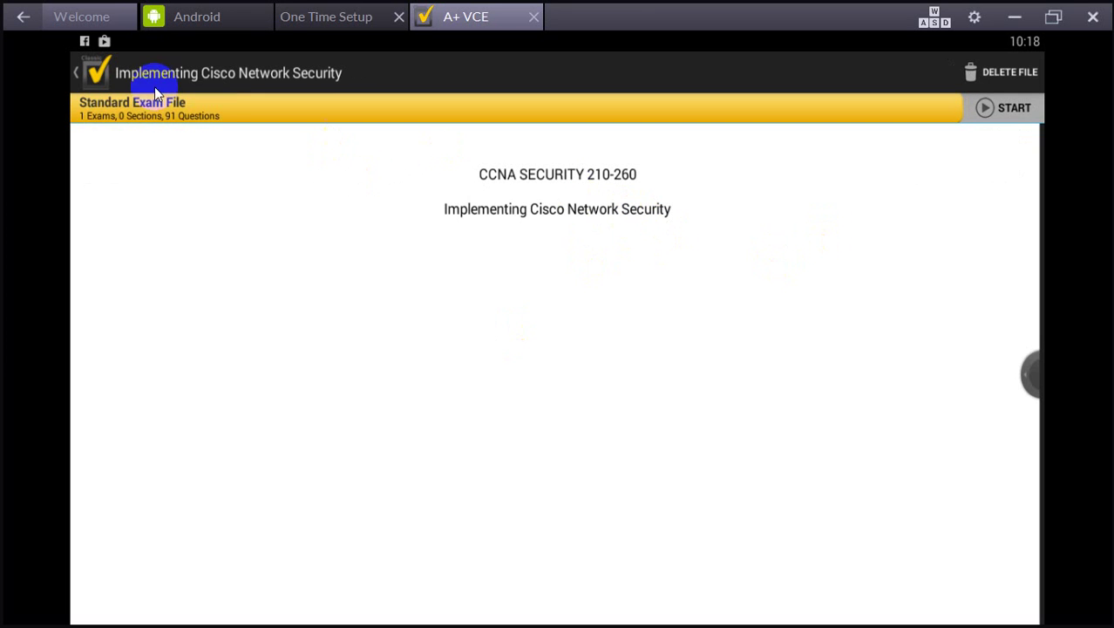
left_click(77, 78)
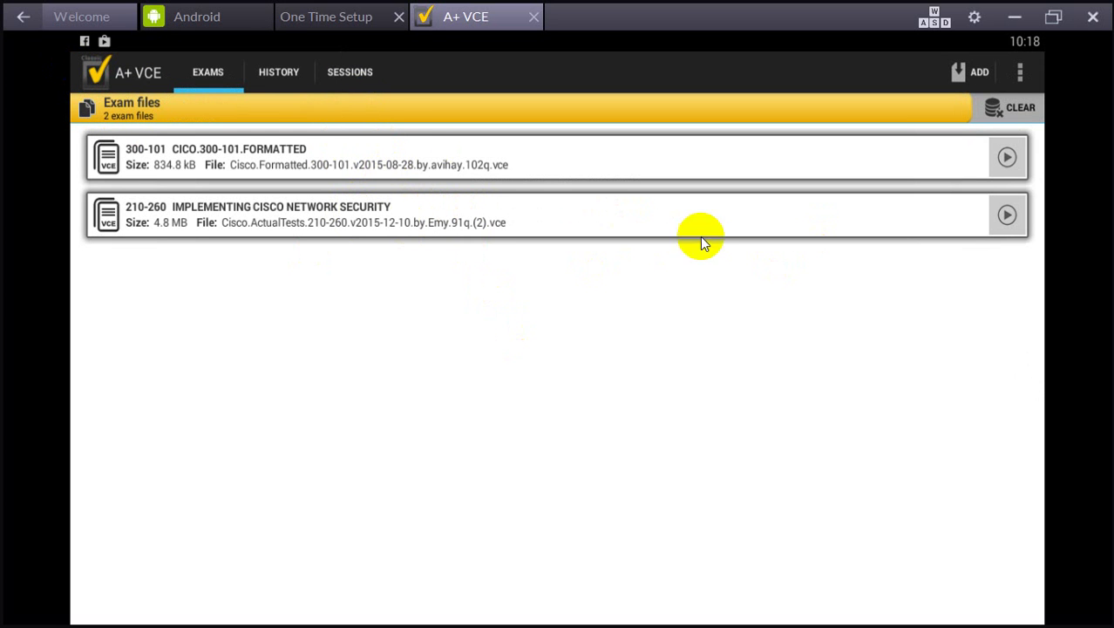
- Open the 210-260 exam file, expand its details and review the exam and section choices, keeping Exam A and no section
left_click(1007, 215)
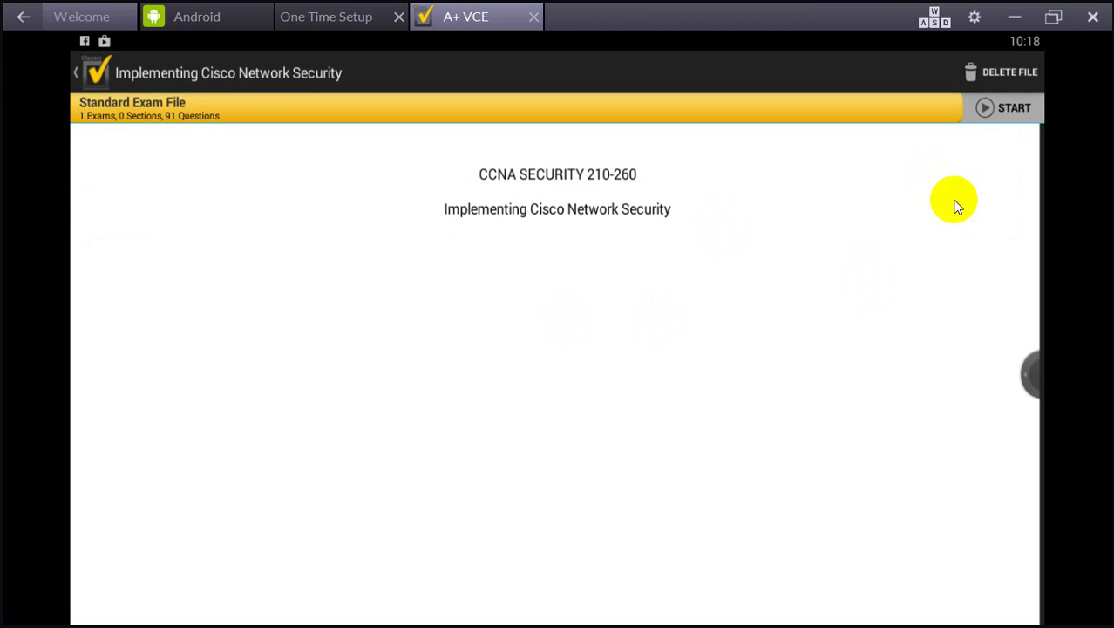
left_click(1032, 375)
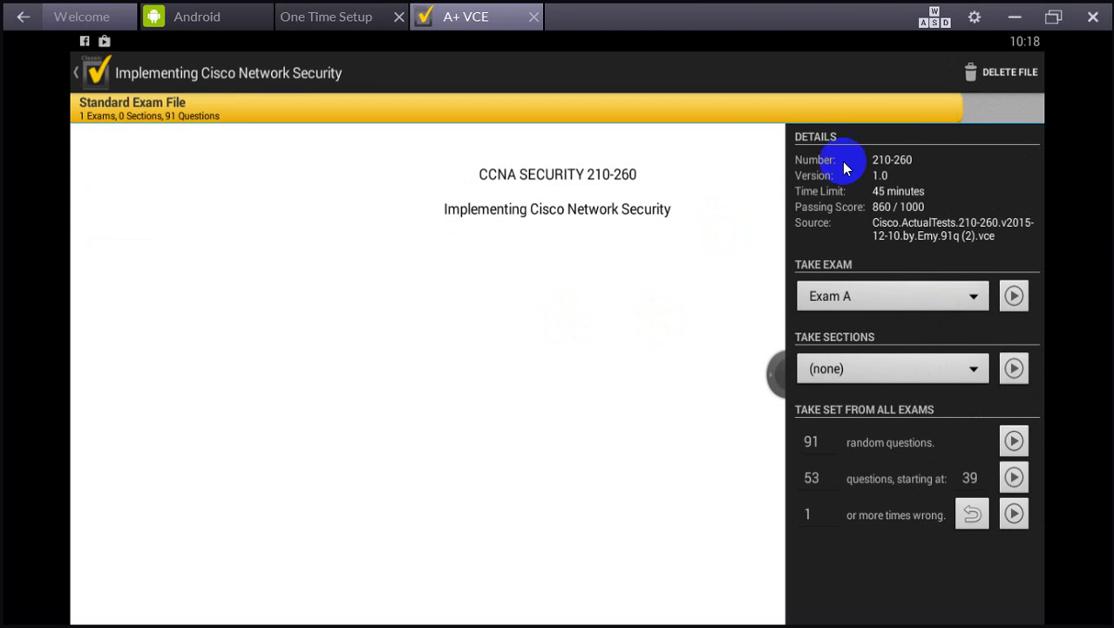
left_click(974, 296)
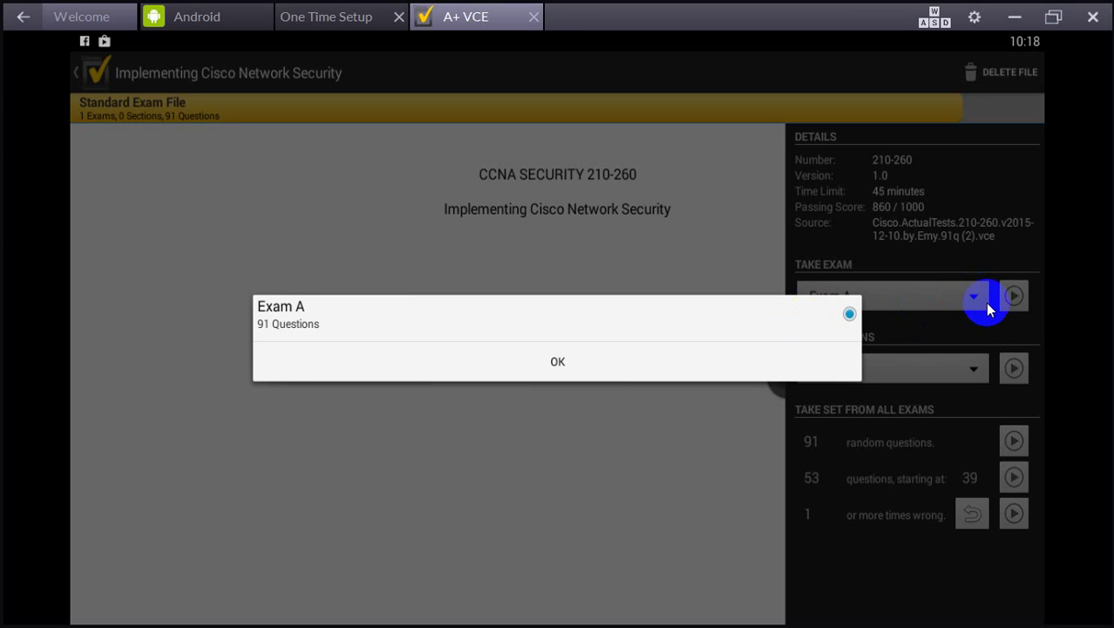
left_click(850, 315)
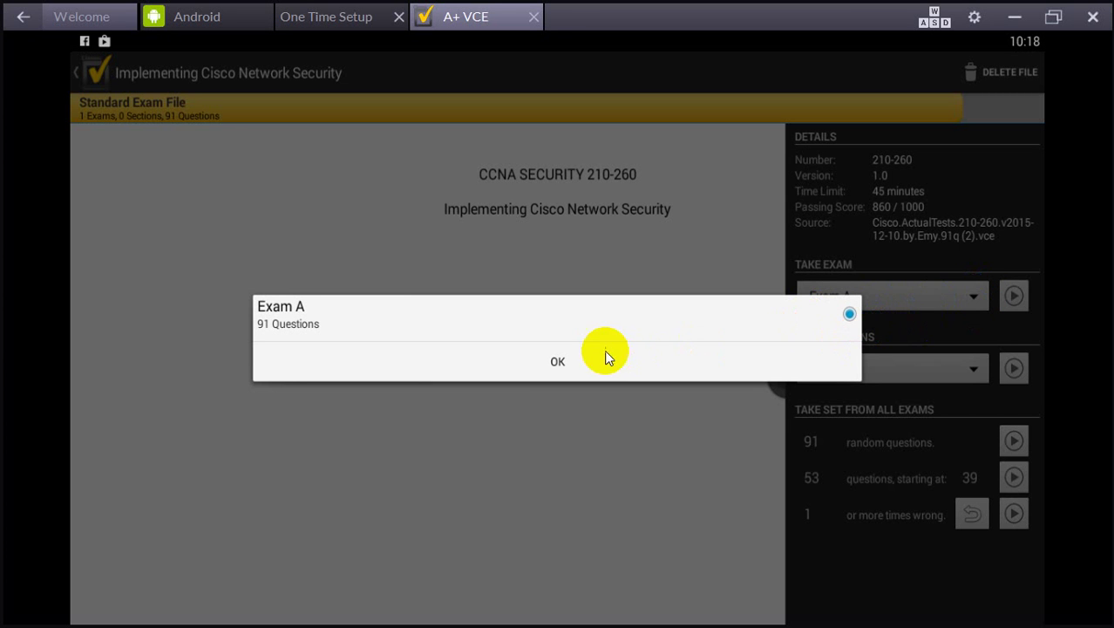
left_click(635, 357)
left_click(948, 362)
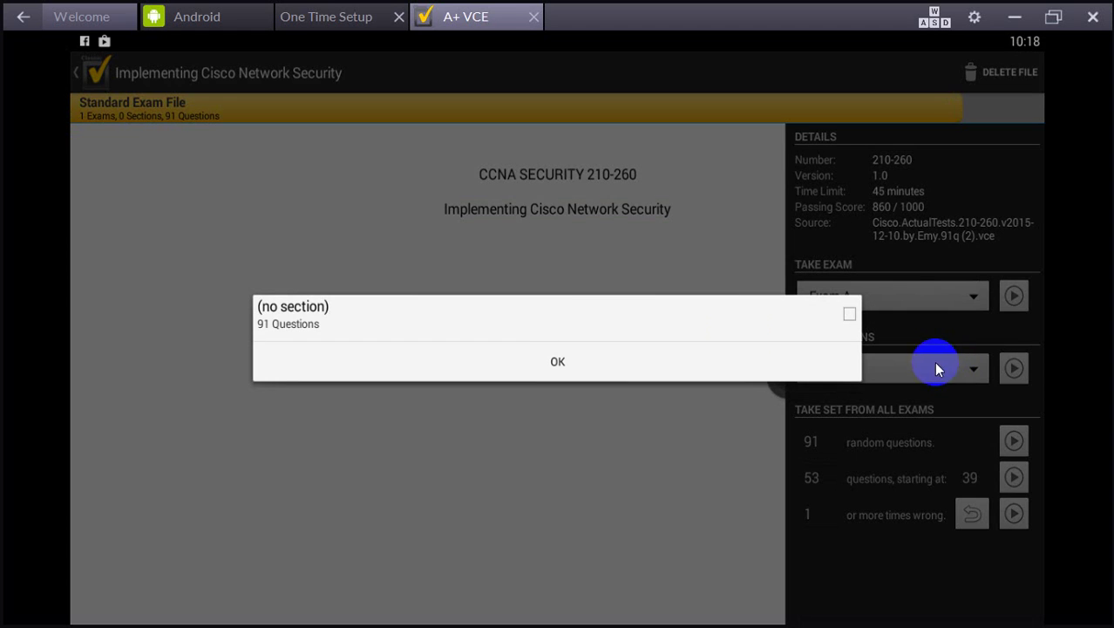
left_click(609, 367)
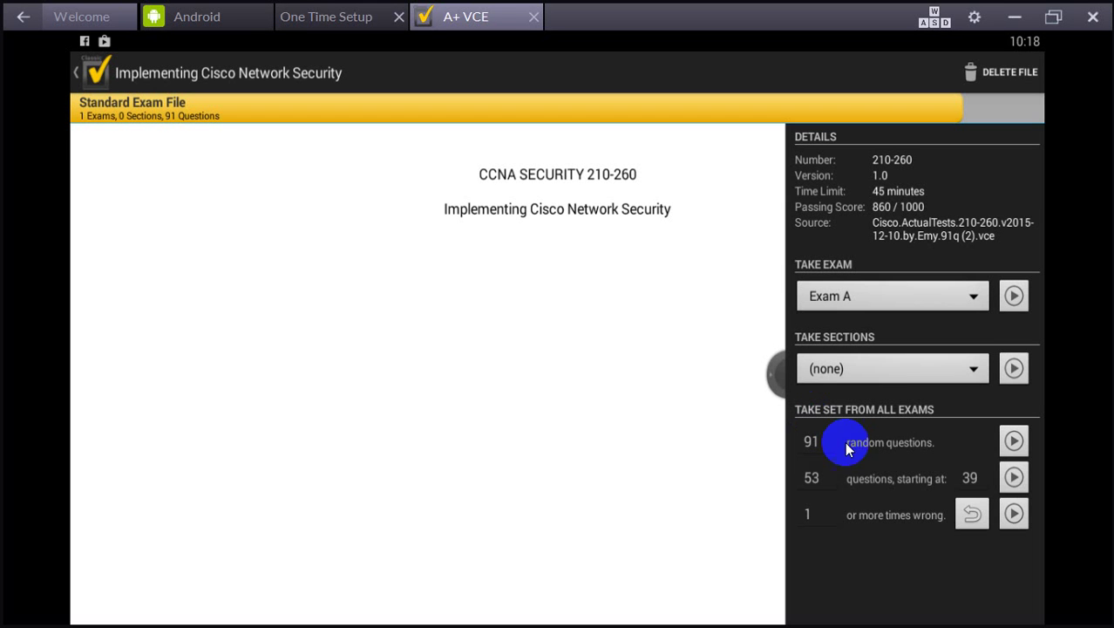
- Set the question set to start at question 1 and start the 53-question exam
left_click(978, 506)
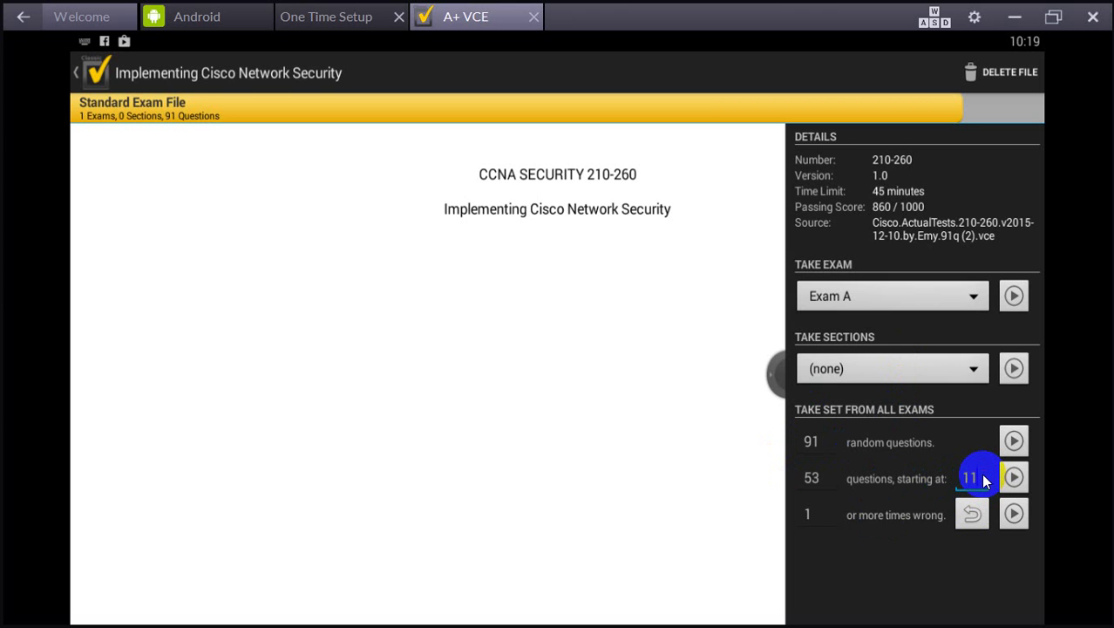
left_click(1014, 476)
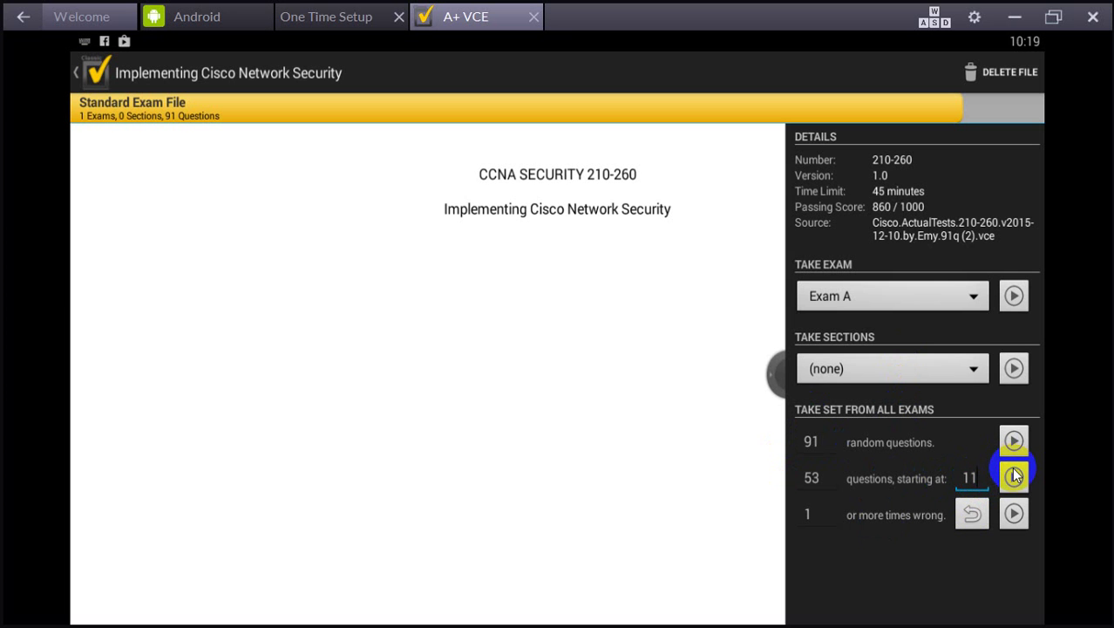
left_click(1014, 476)
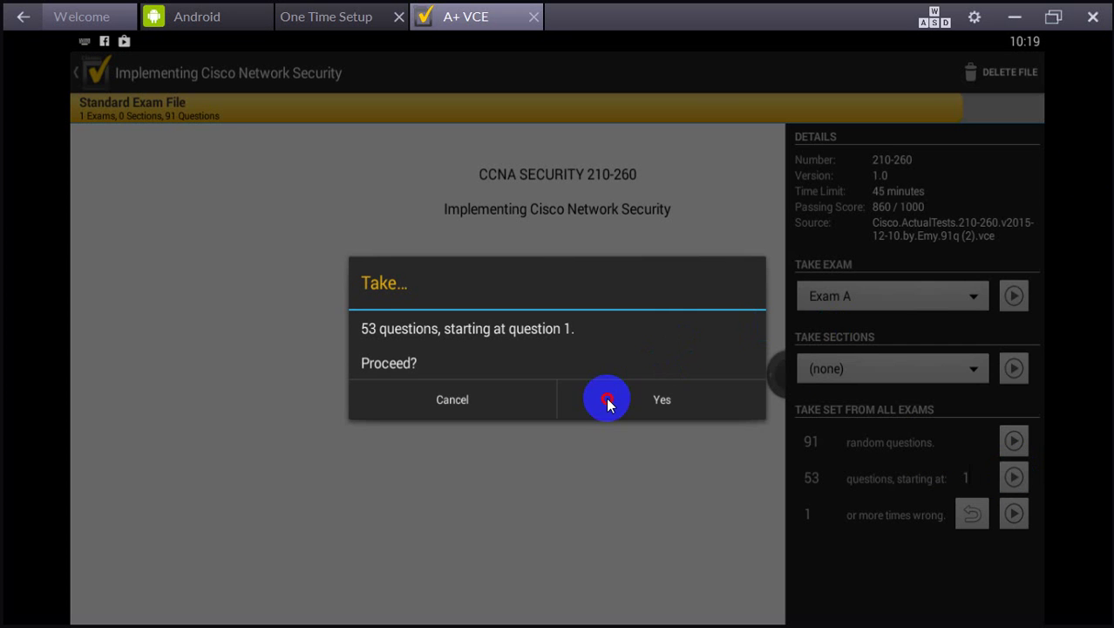
left_click(607, 398)
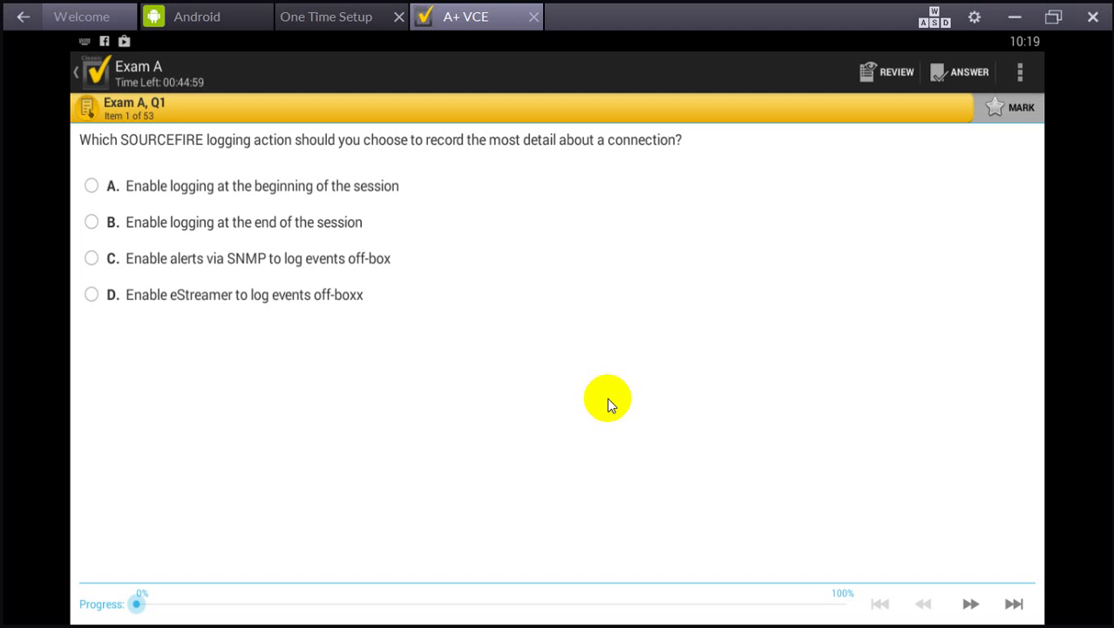
- Answer question 1 with option B, logging at the end of the session, and show the correct answer
left_click(182, 224)
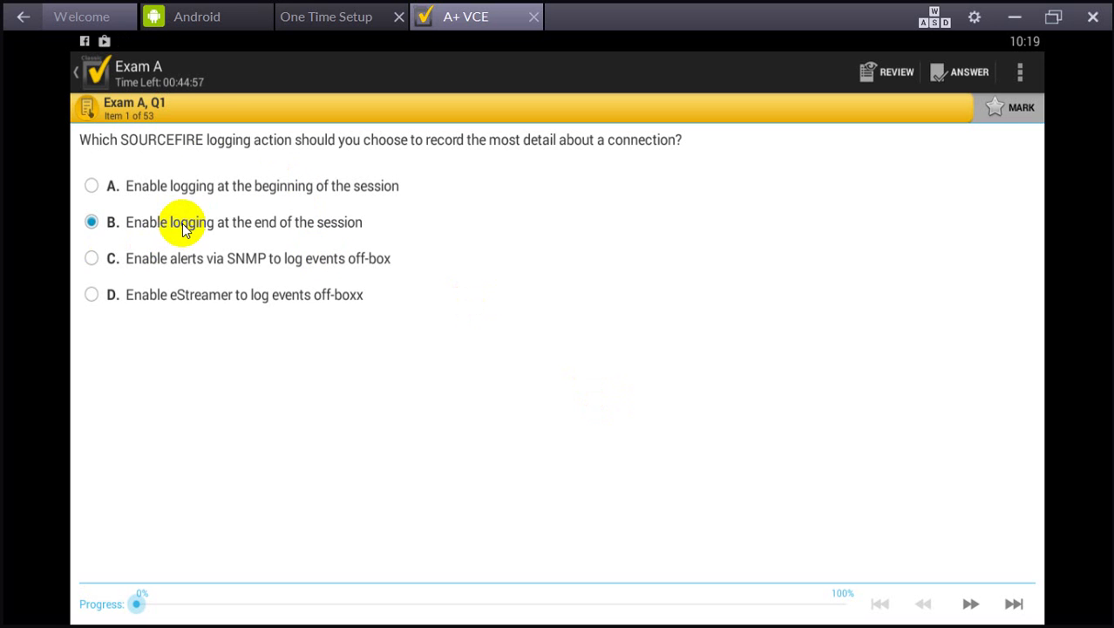
left_click(963, 76)
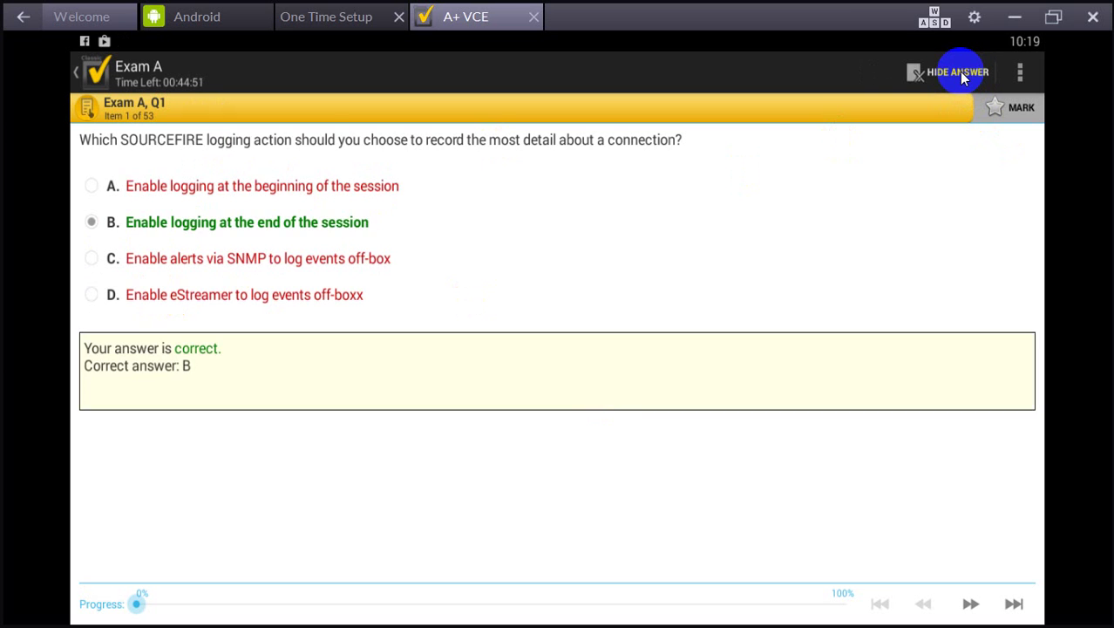
left_click(959, 72)
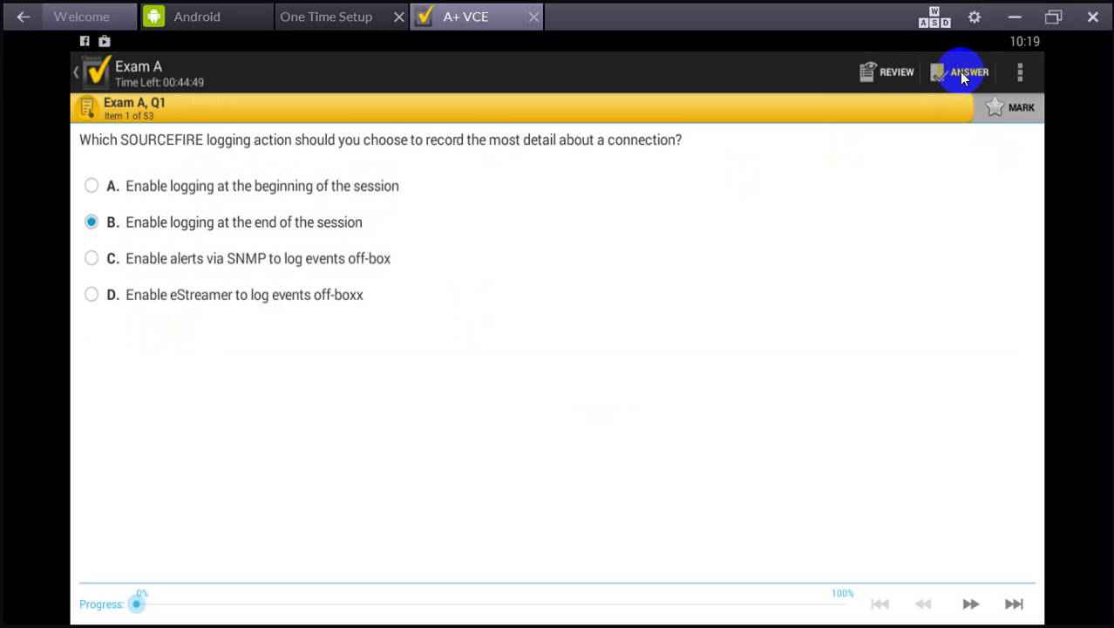
left_click(959, 72)
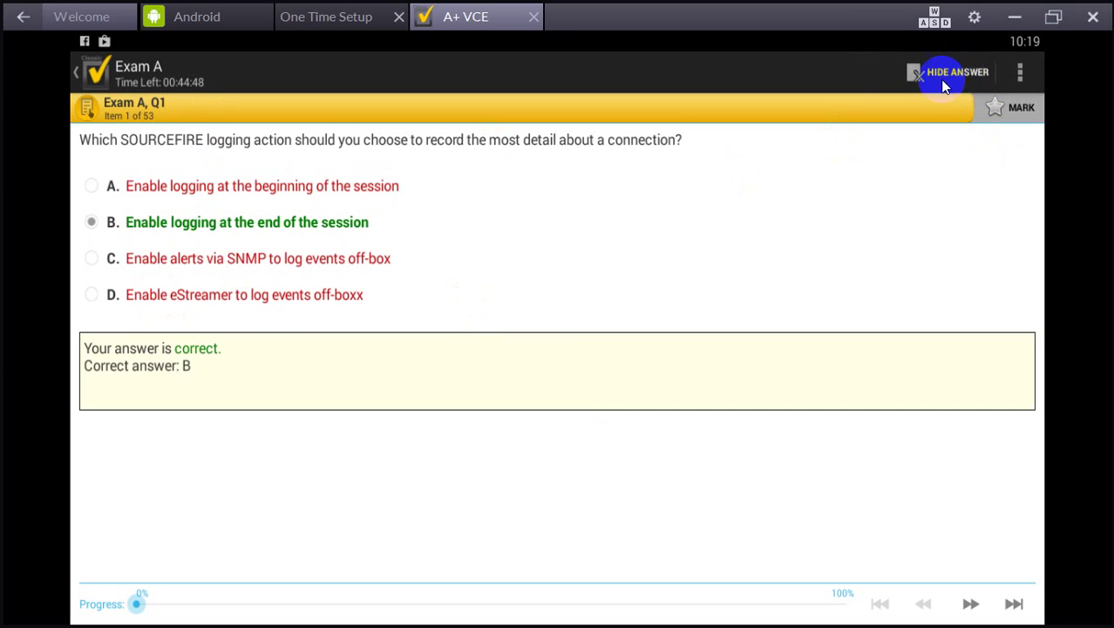
- Answer question 2 with option A, a symmetric algorithm, and go on to question 3
left_click(968, 604)
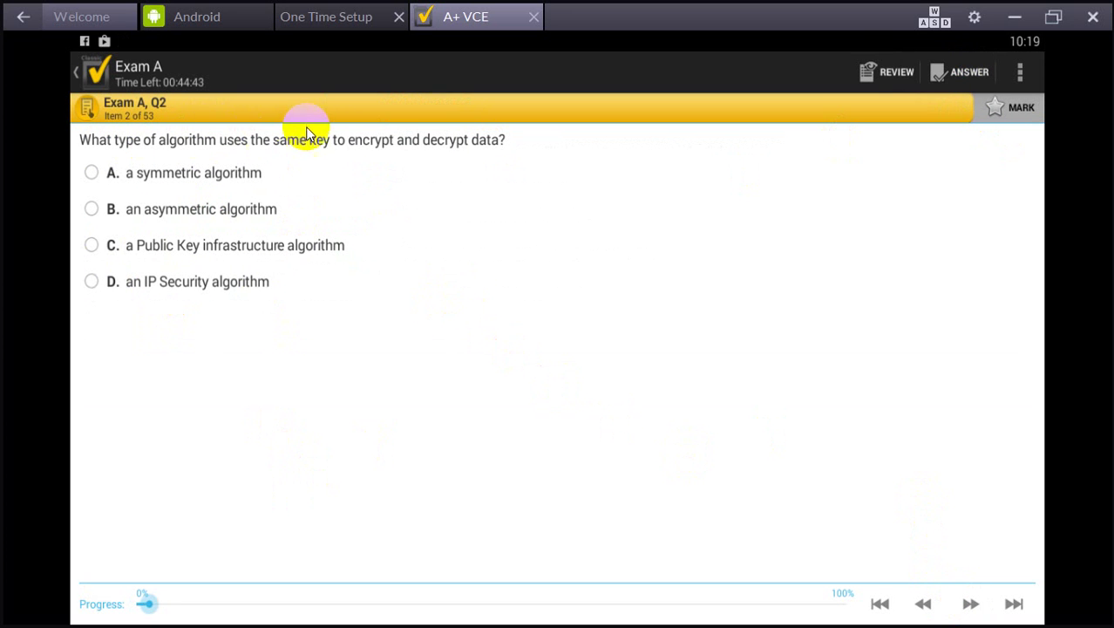
left_click(218, 188)
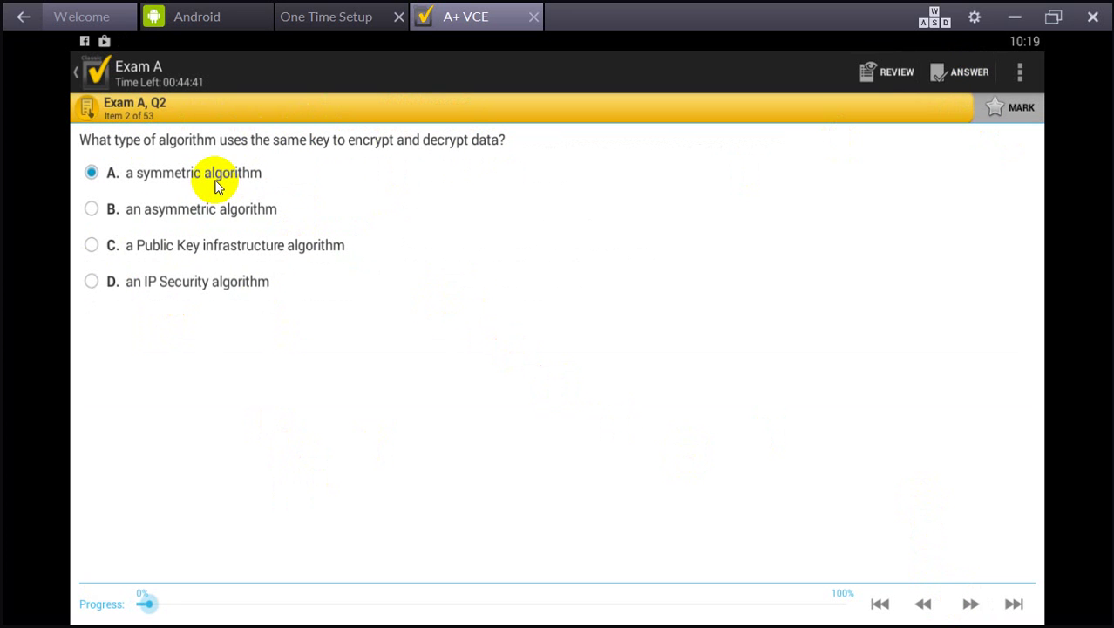
left_click(966, 602)
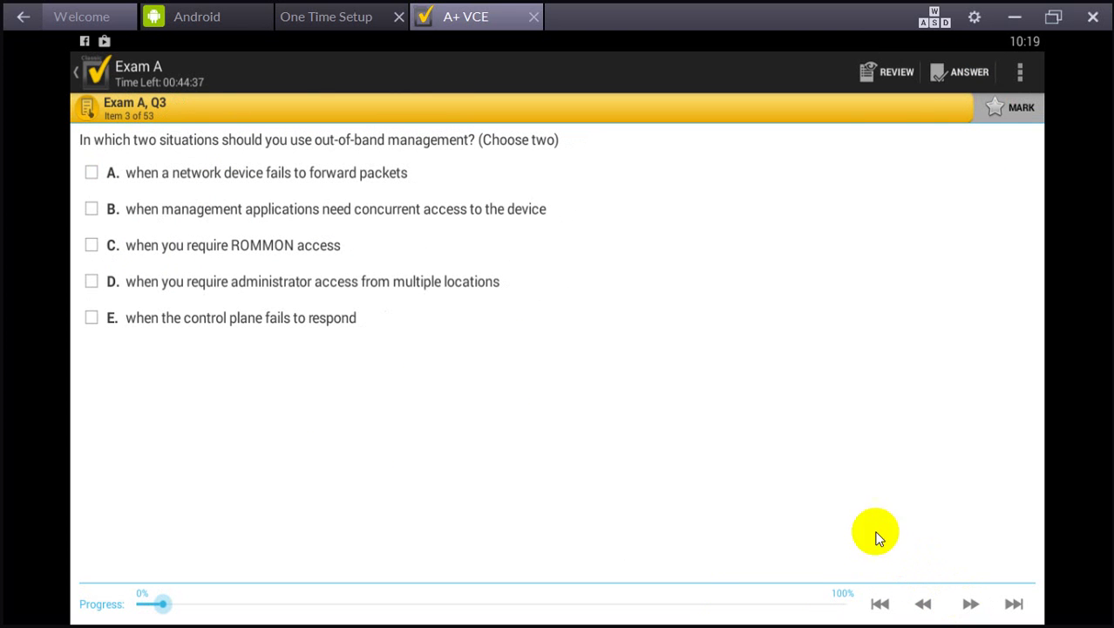
- Page forward through the exam from question 3 to question 26 without answering
left_click(970, 603)
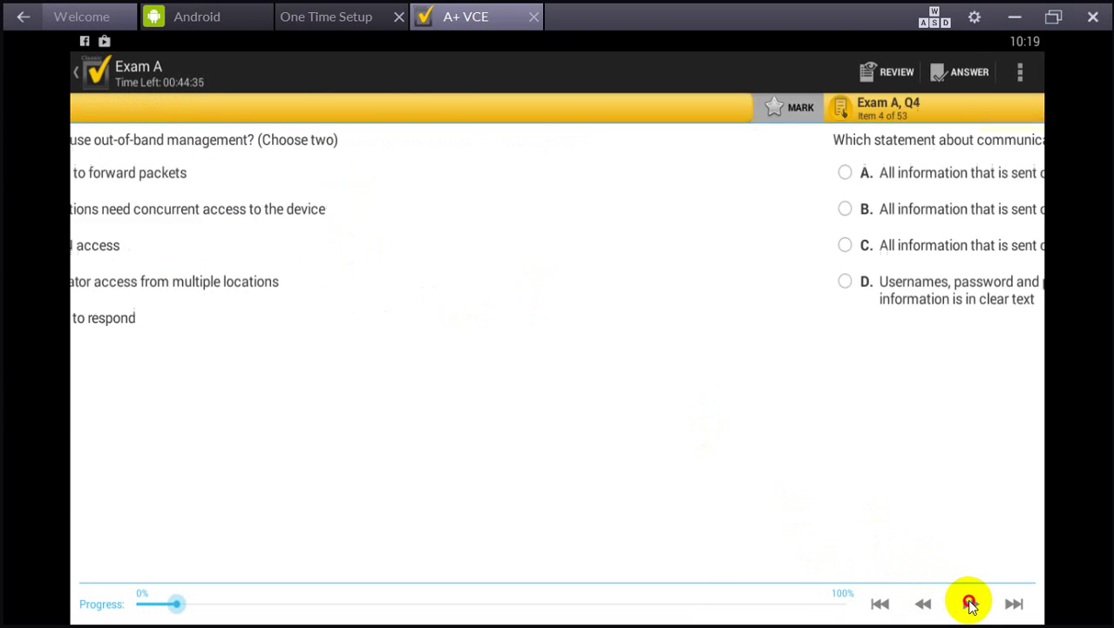
left_click(970, 602)
left_click(970, 602)
left_click(971, 603)
left_click(970, 603)
left_click(970, 603)
left_click(970, 604)
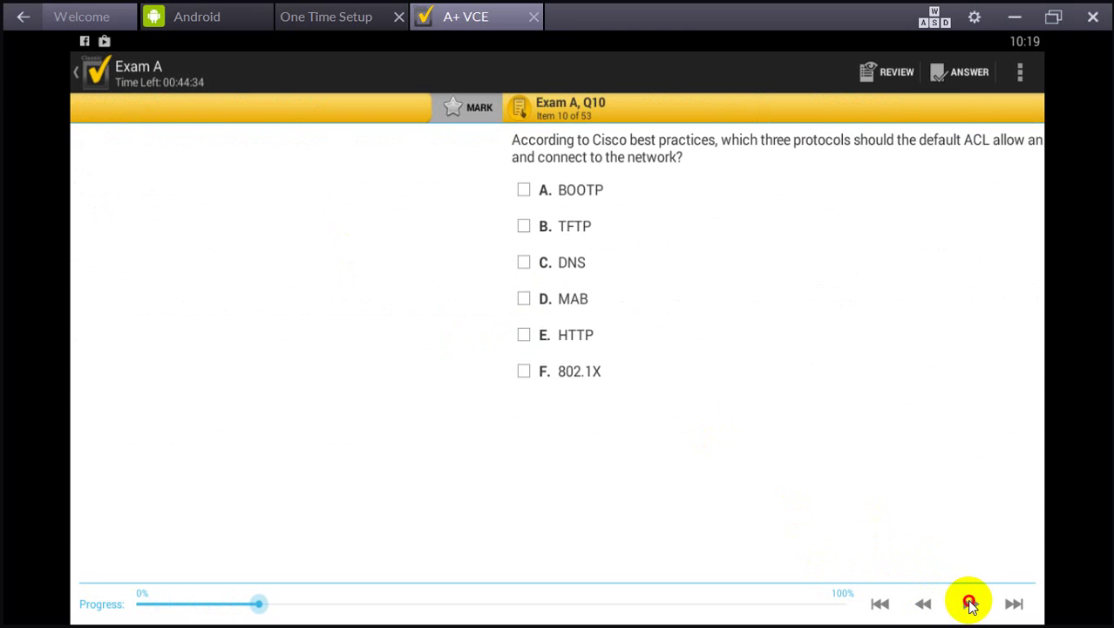
left_click(971, 603)
left_click(970, 603)
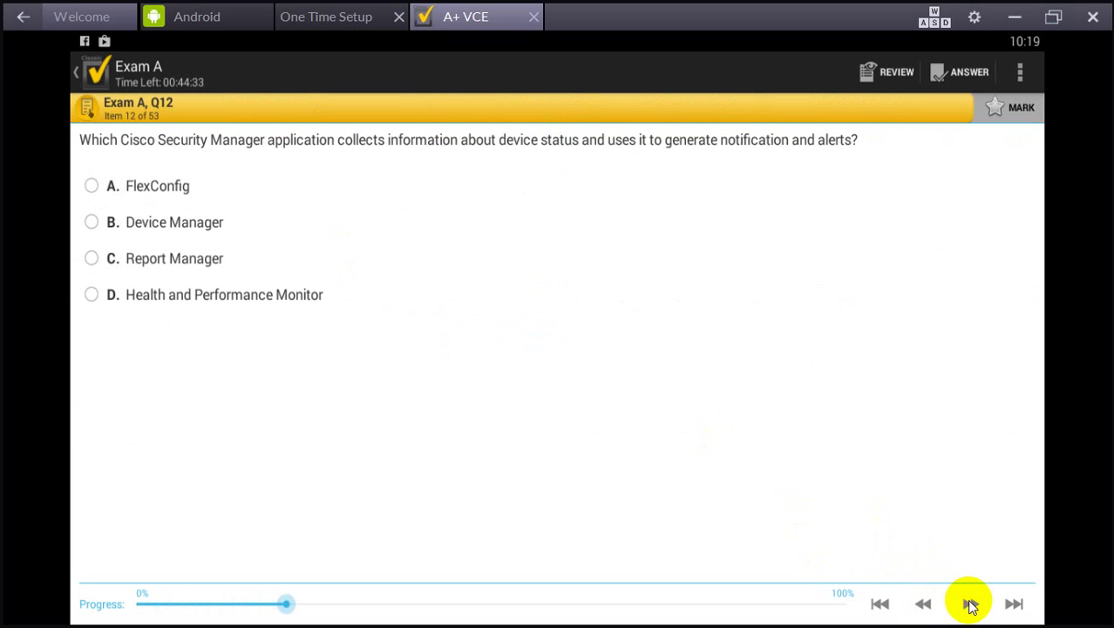
left_click(971, 603)
left_click(970, 603)
left_click(970, 604)
left_click(970, 603)
left_click(971, 603)
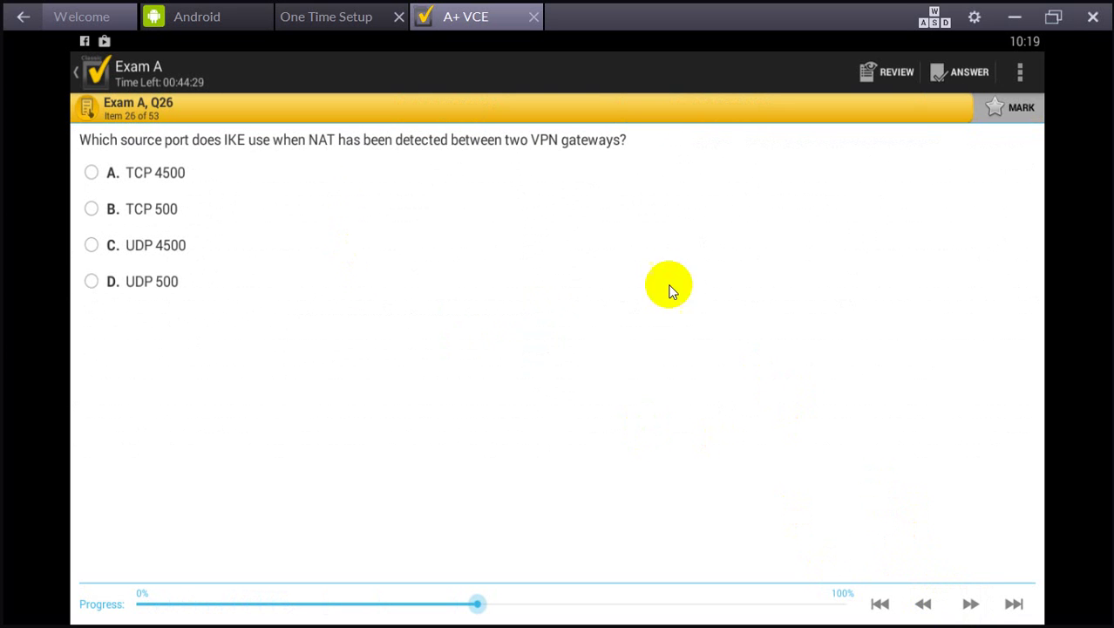